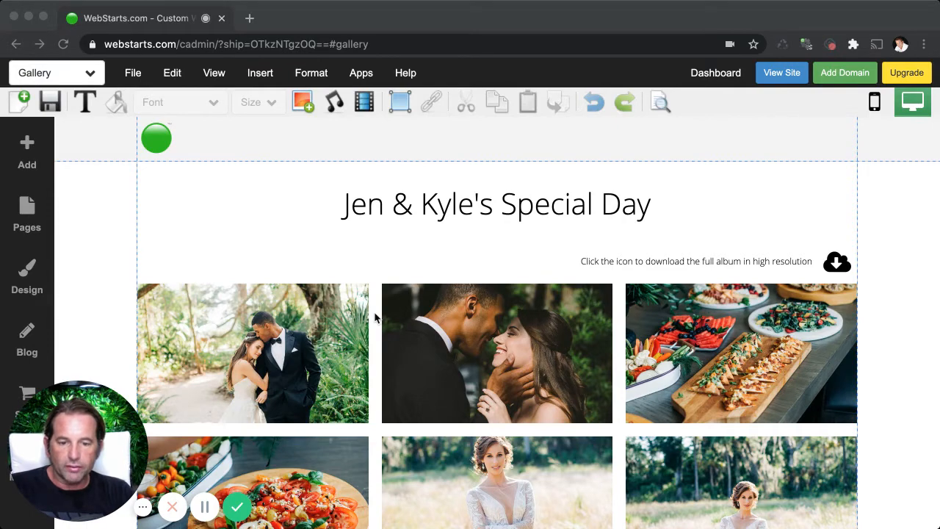
# Look over the wedding gallery page, including its heading, album download icon and rows of photos.
pyautogui.scroll(-3, 372, 321)
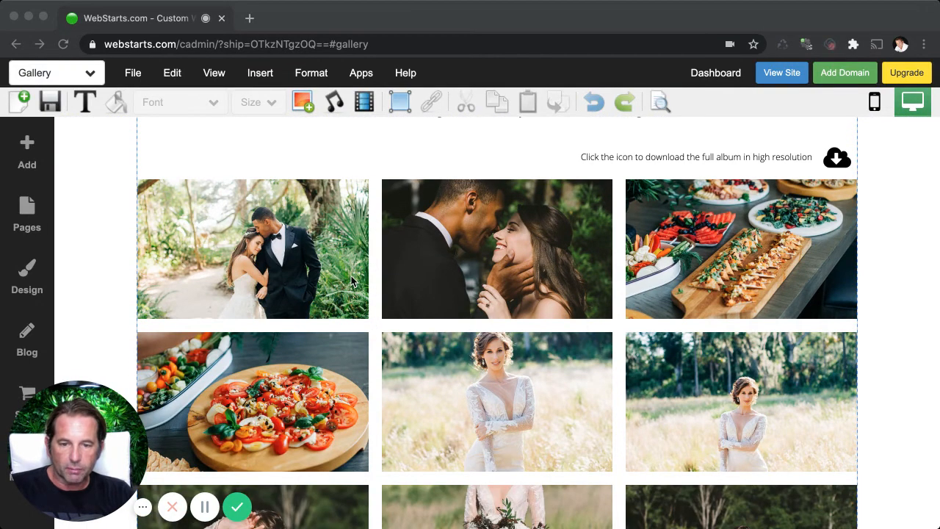
pyautogui.scroll(3, 355, 283)
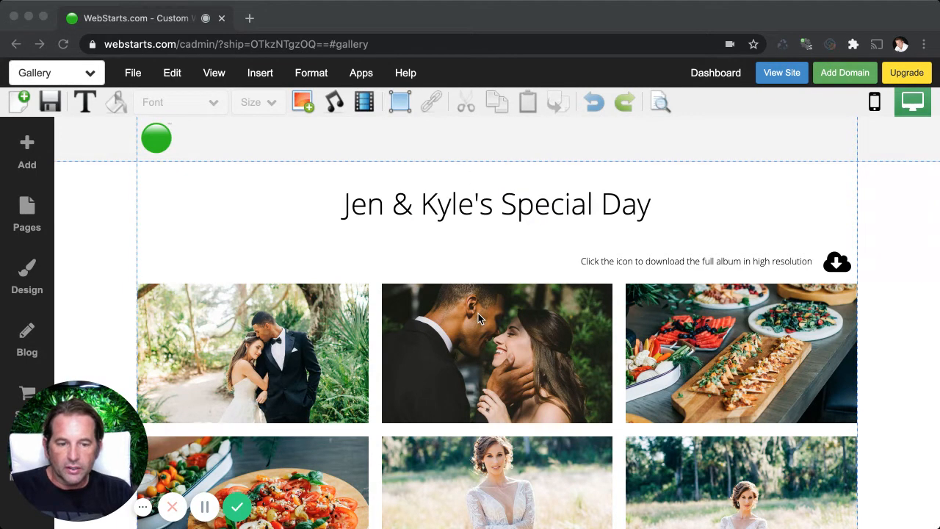
pyautogui.scroll(-5, 486, 322)
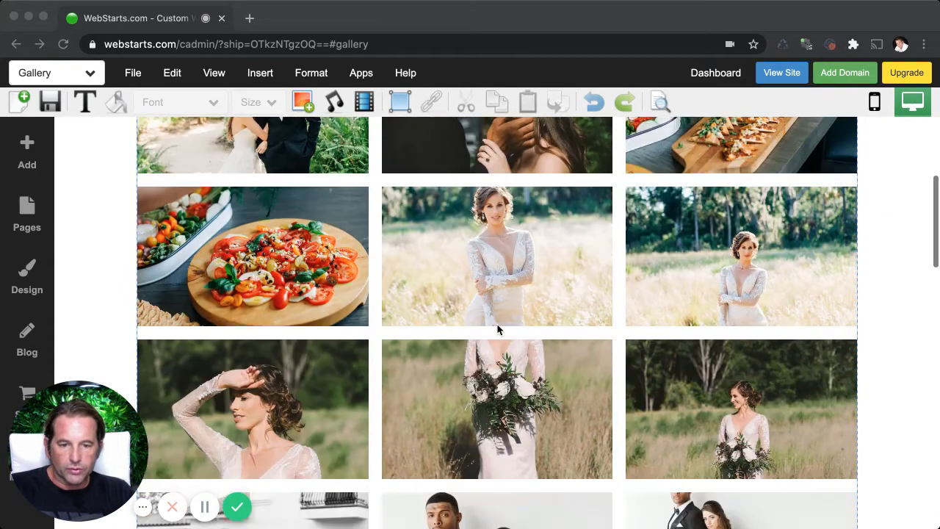
pyautogui.scroll(-2, 496, 329)
pyautogui.scroll(6, 497, 329)
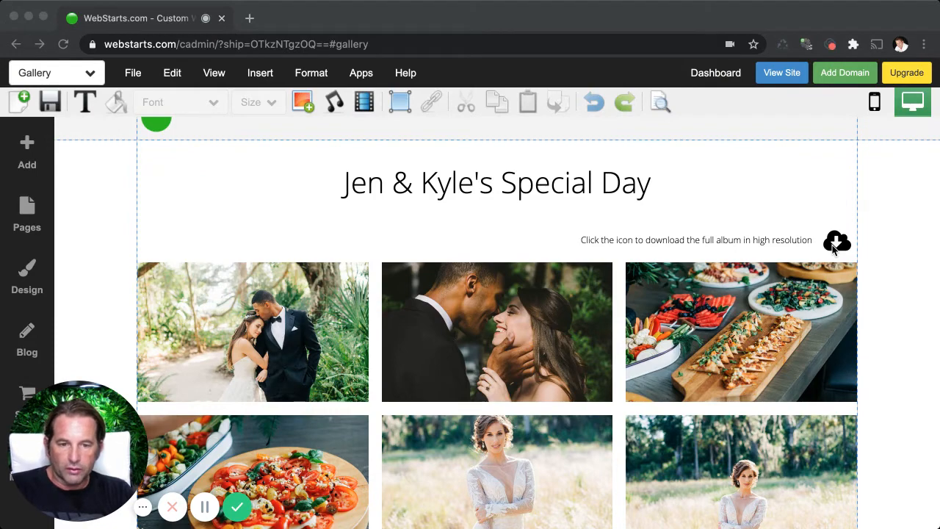
pyautogui.scroll(1, 556, 219)
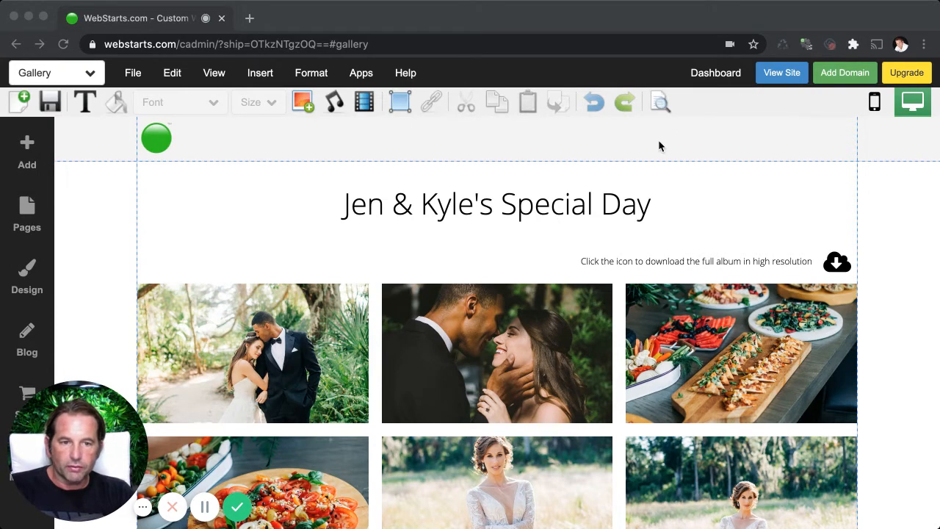
# Go to the site dashboard and open the store manager.
pyautogui.click(711, 76)
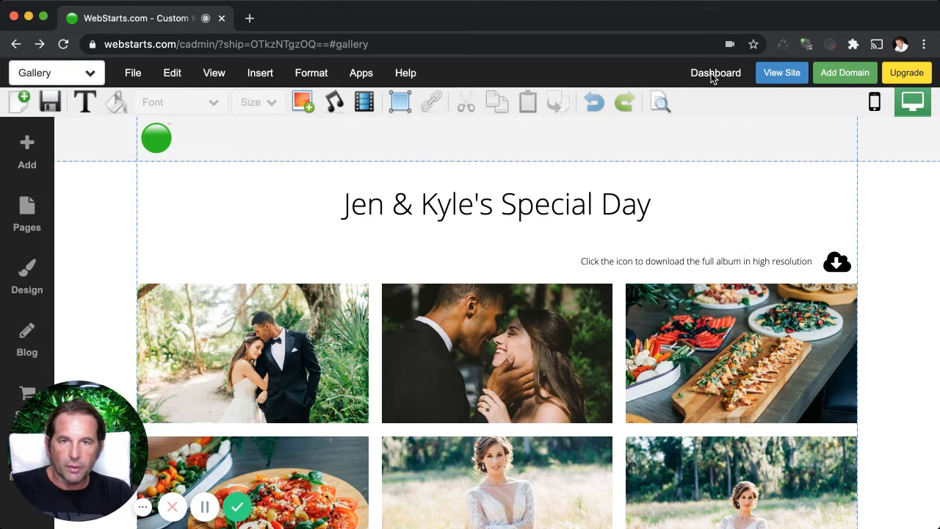
pyautogui.click(711, 74)
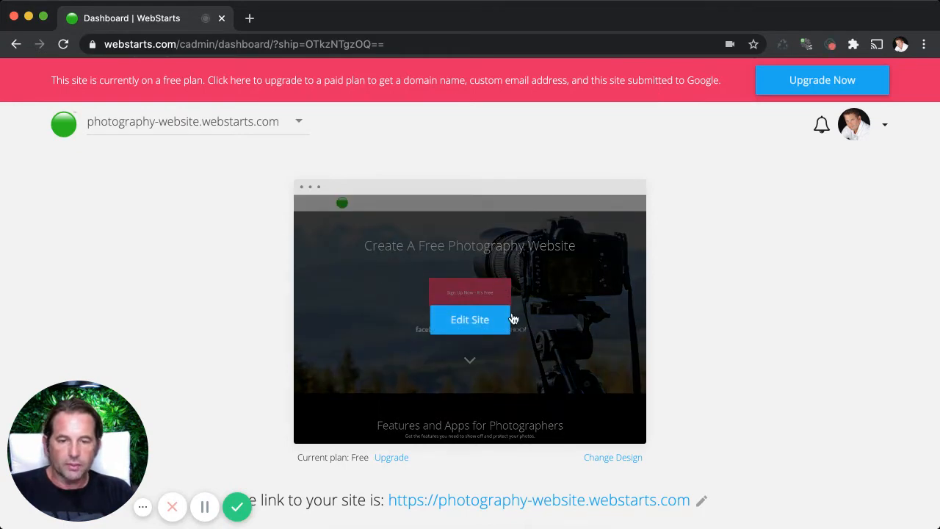
pyautogui.scroll(-5, 514, 319)
pyautogui.scroll(-3, 515, 319)
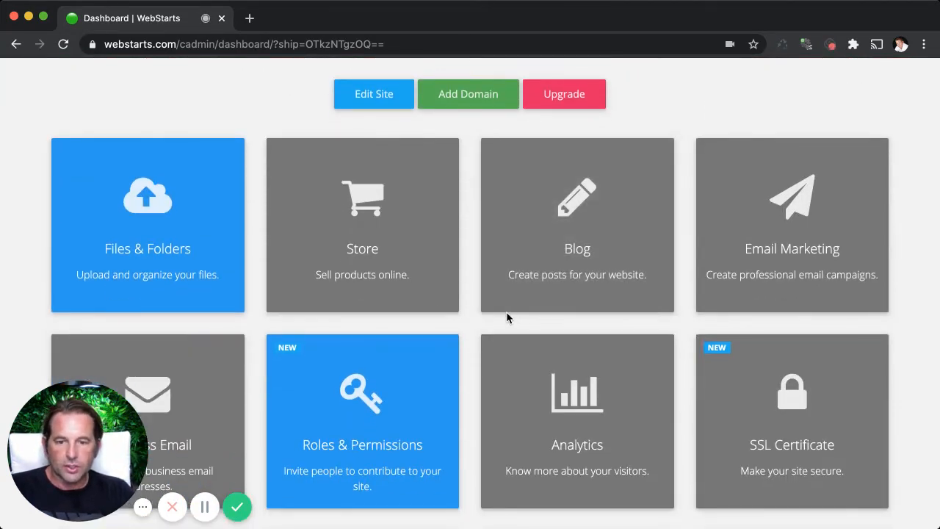
pyautogui.click(372, 228)
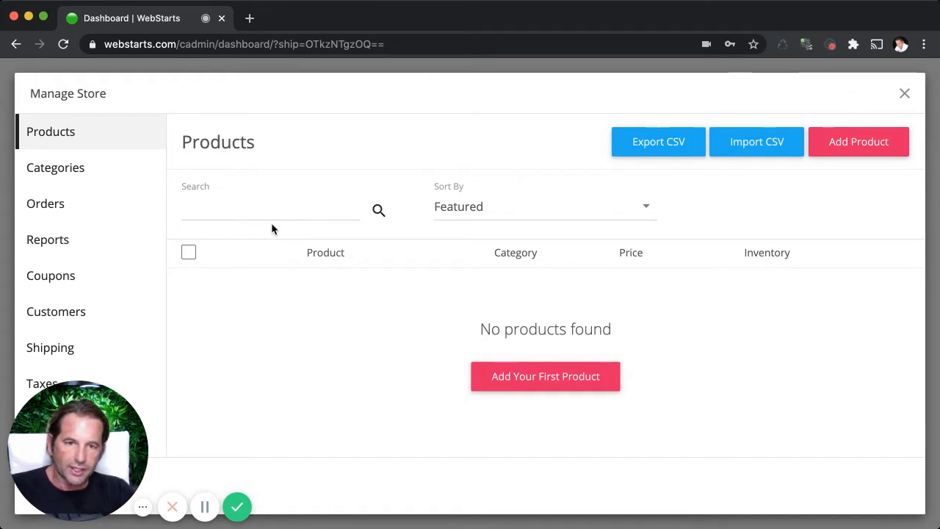
# Start the store's first product and title it with the couple's first names in possessive form, followed by "Wedding Photos".
pyautogui.click(530, 380)
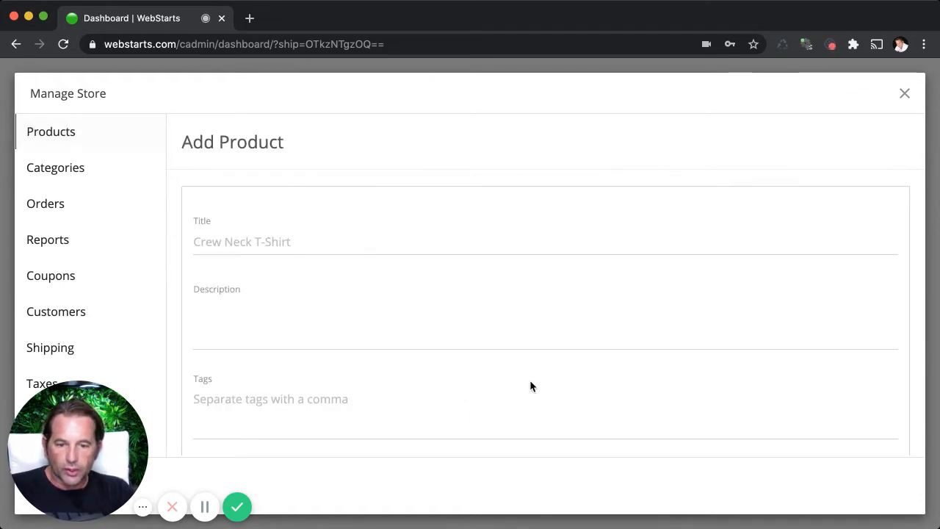
pyautogui.click(324, 242)
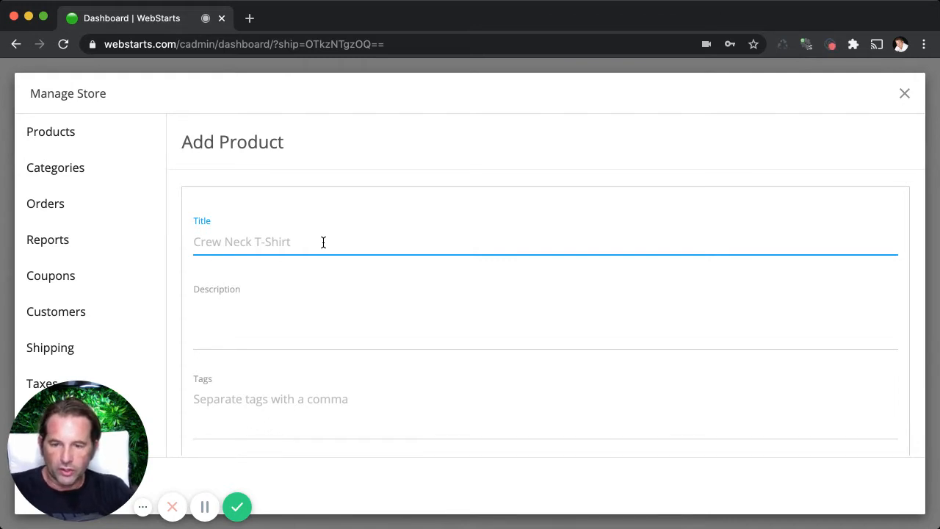
pyautogui.write('Jen ')
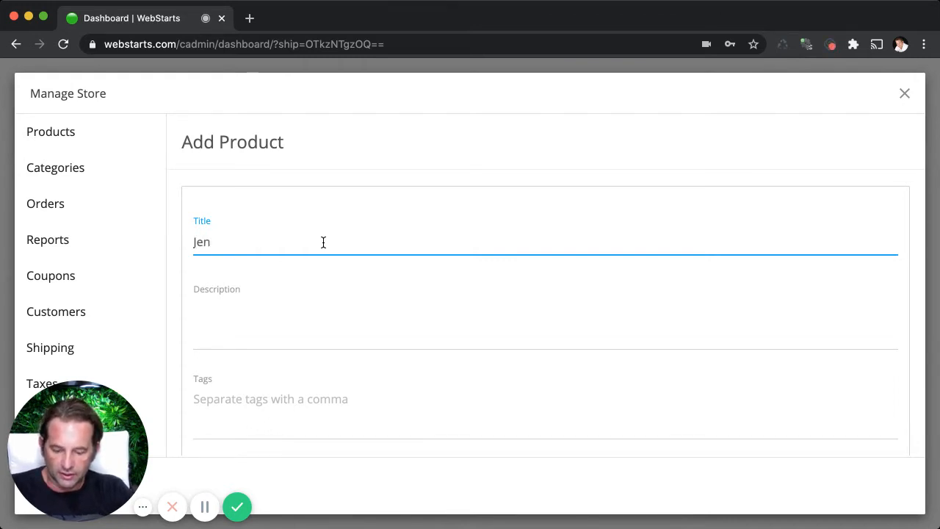
pyautogui.write('& Kyl')
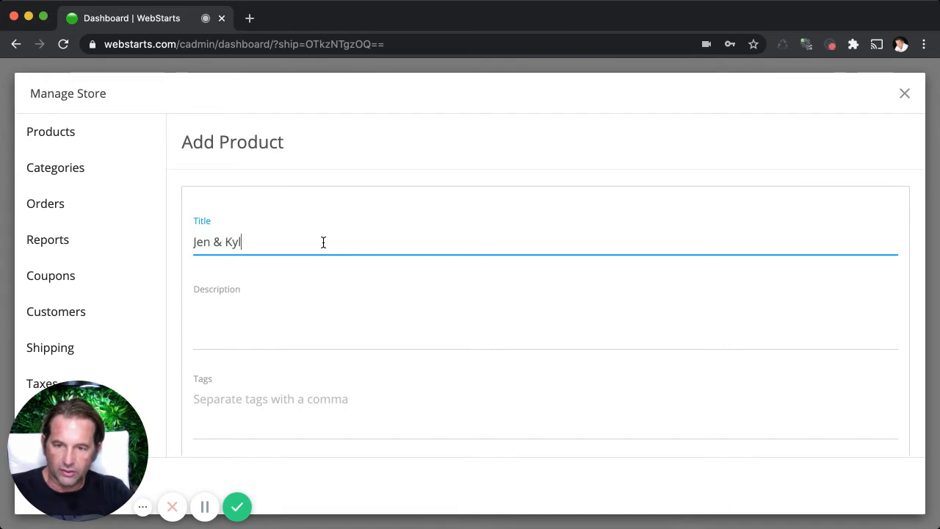
pyautogui.write("e's Wedding A")
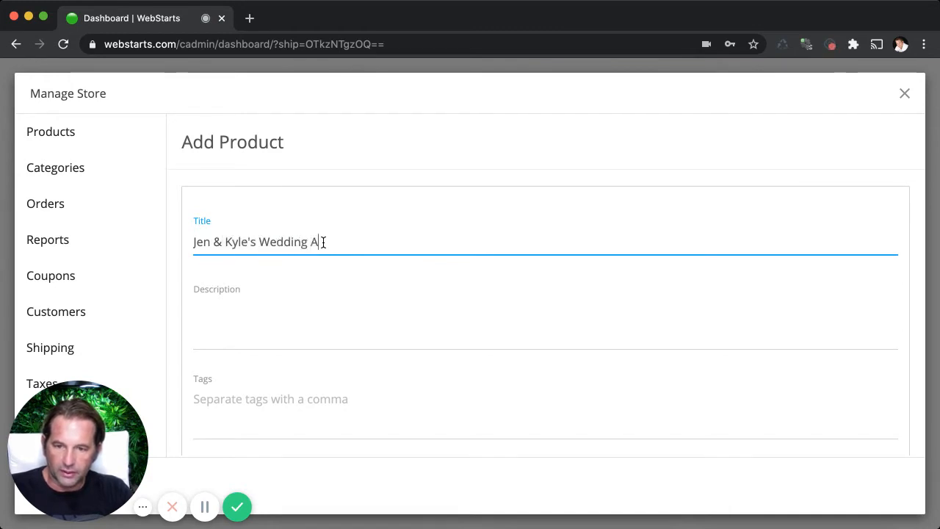
pyautogui.press('BackSpace')
pyautogui.write('Photo')
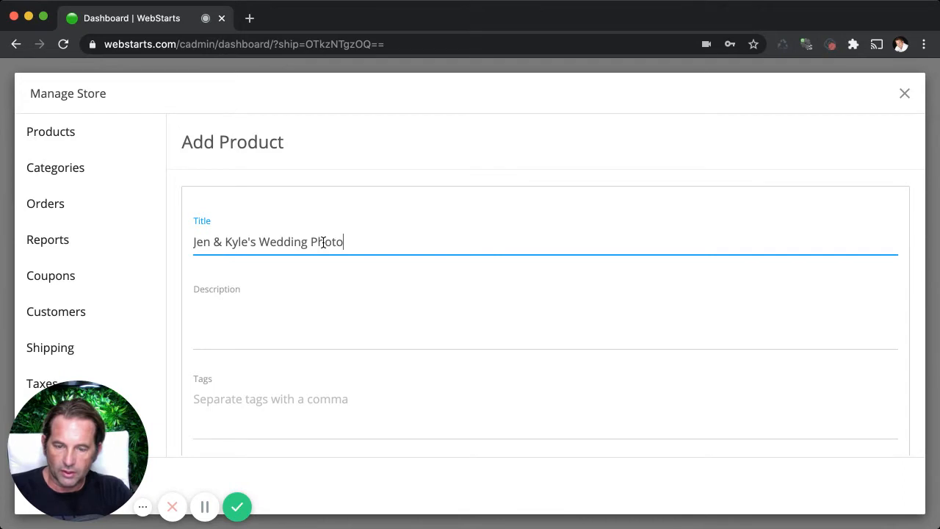
pyautogui.write('s')
# Enter the product description "This is a set of photos from their special day.".
pyautogui.click(361, 318)
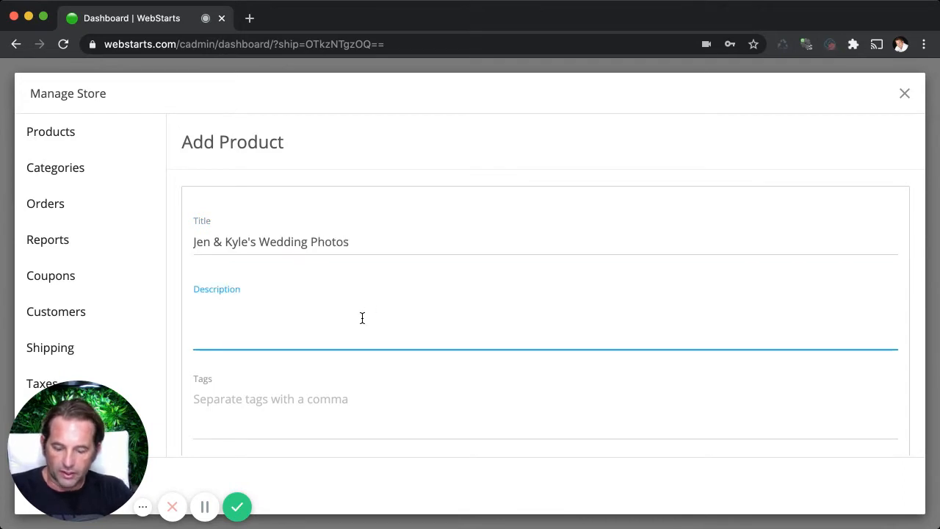
pyautogui.write('This')
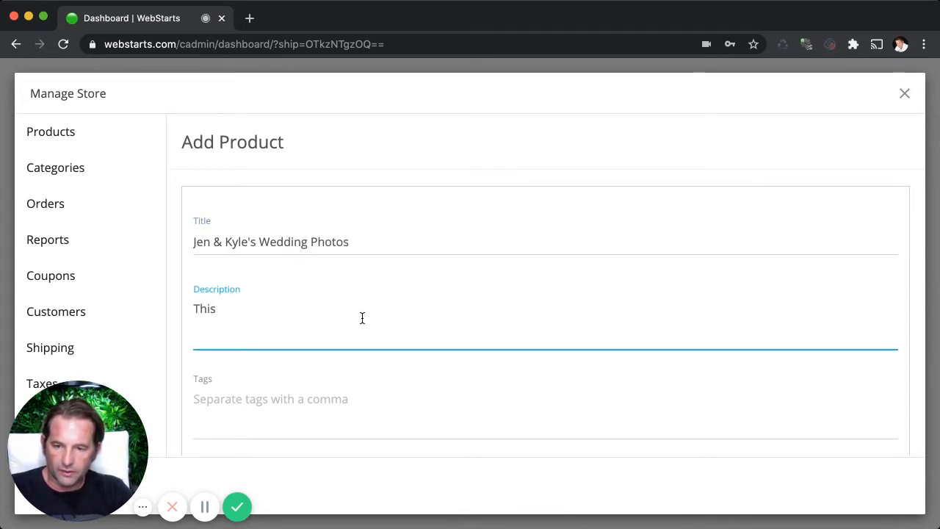
pyautogui.write(' is a ste of')
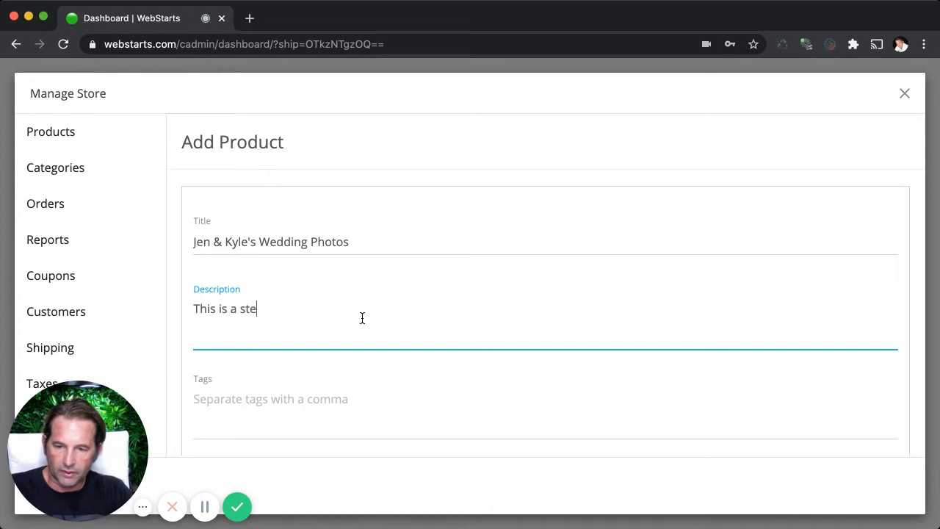
pyautogui.press('BackSpace')
pyautogui.press('BackSpace')
pyautogui.press('BackSpace')
pyautogui.press('BackSpace')
pyautogui.press('BackSpace')
pyautogui.press('BackSpace')
pyautogui.write('et o')
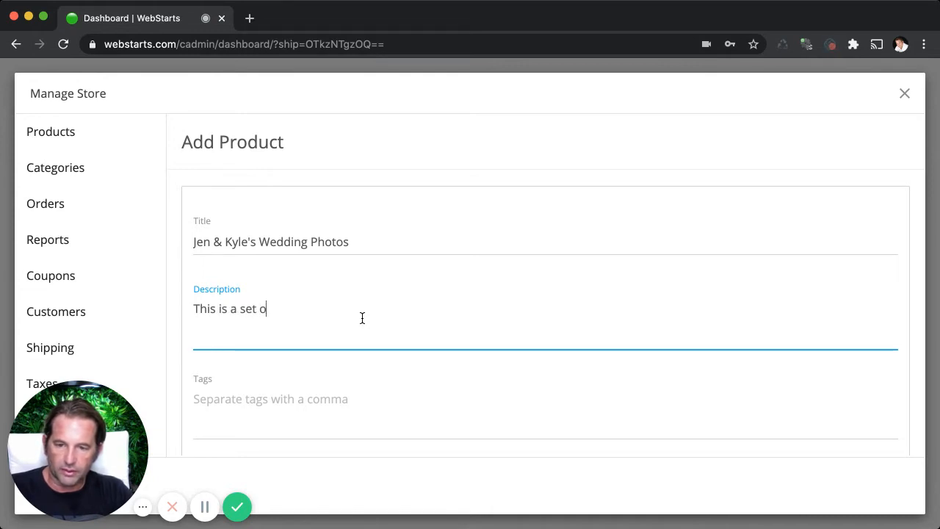
pyautogui.write('f photos from')
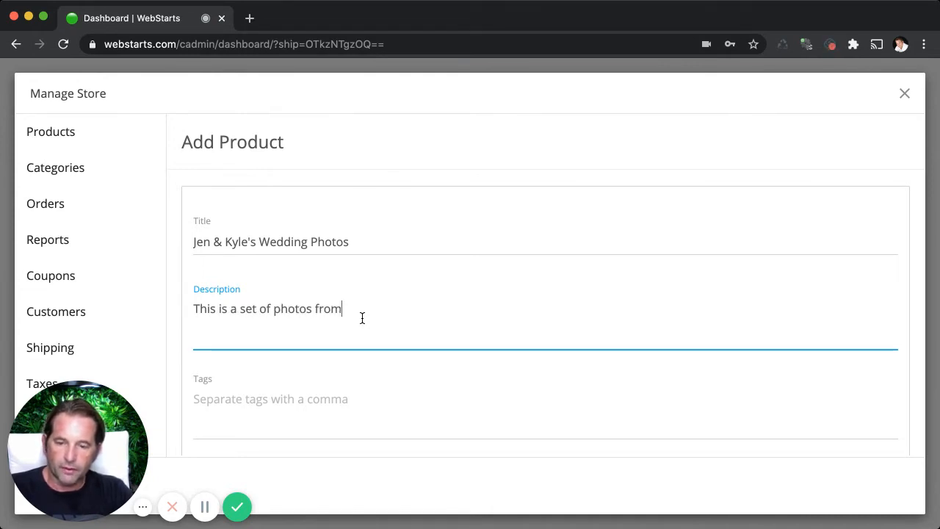
pyautogui.write(' their special day.')
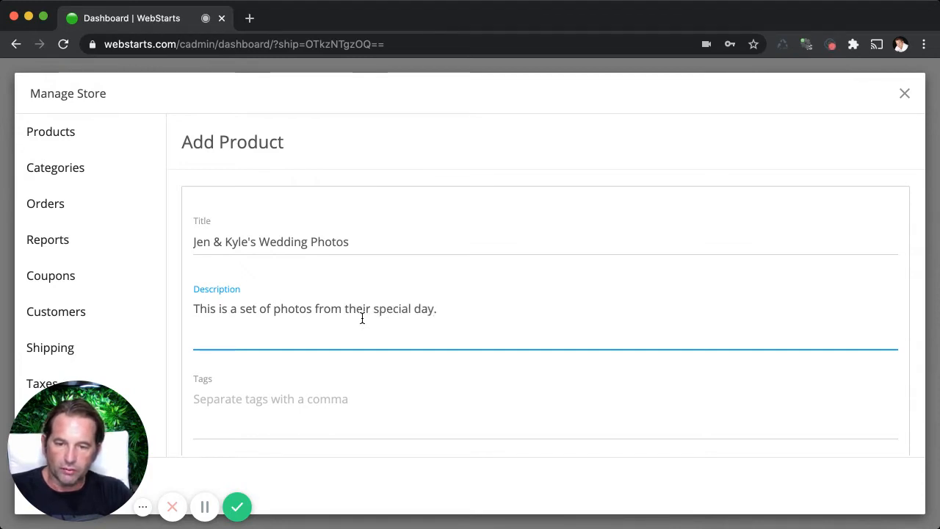
# Select the whole description sentence to view its text formatting options, and deselect it without changing the formatting.
pyautogui.click(326, 308)
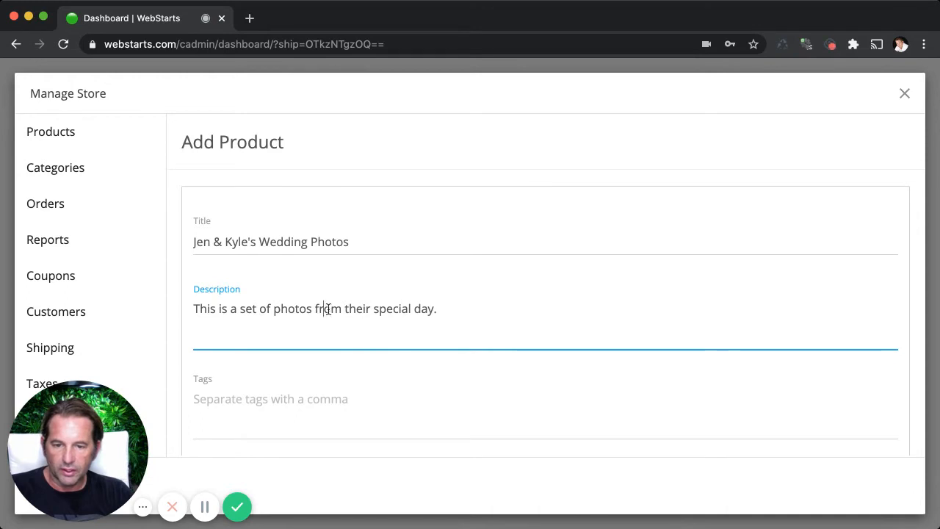
pyautogui.tripleClick(404, 307)
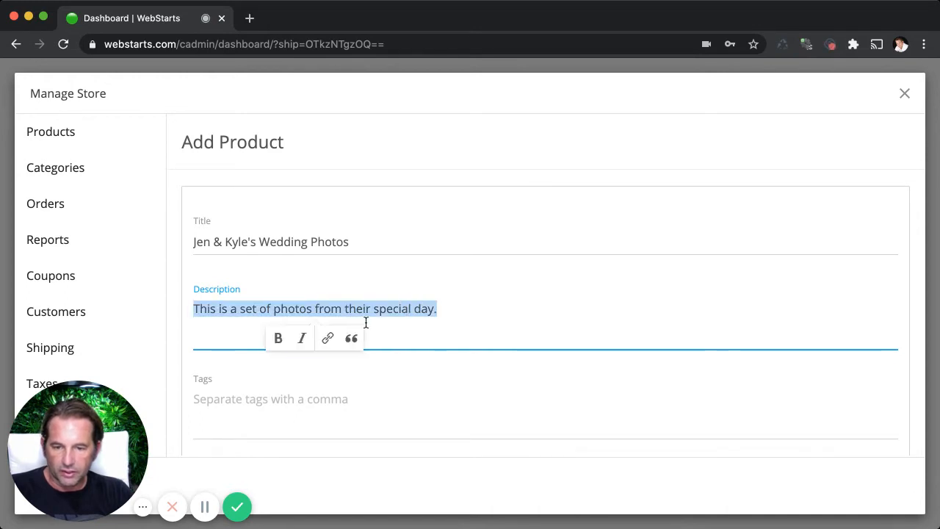
pyautogui.click(351, 338)
pyautogui.click(395, 352)
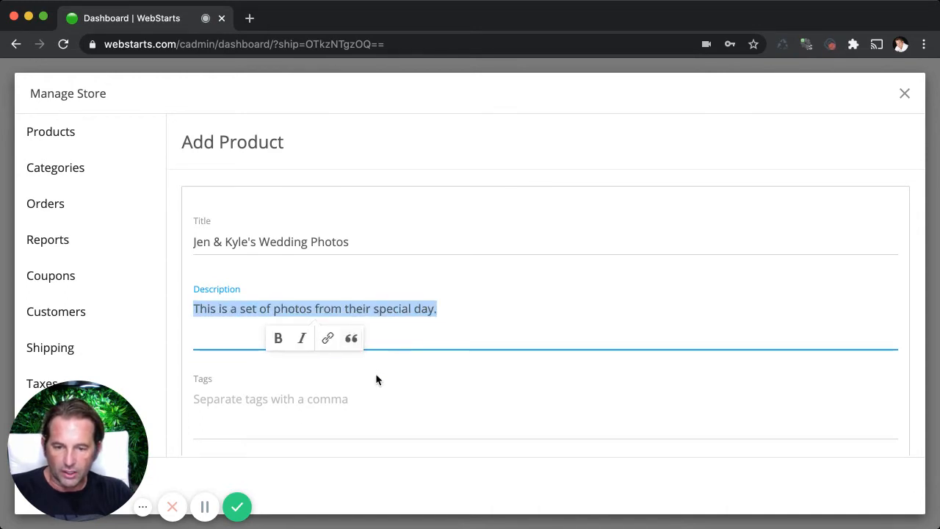
pyautogui.click(376, 379)
# Add the tag "photo albums" to the product.
pyautogui.scroll(-3, 420, 341)
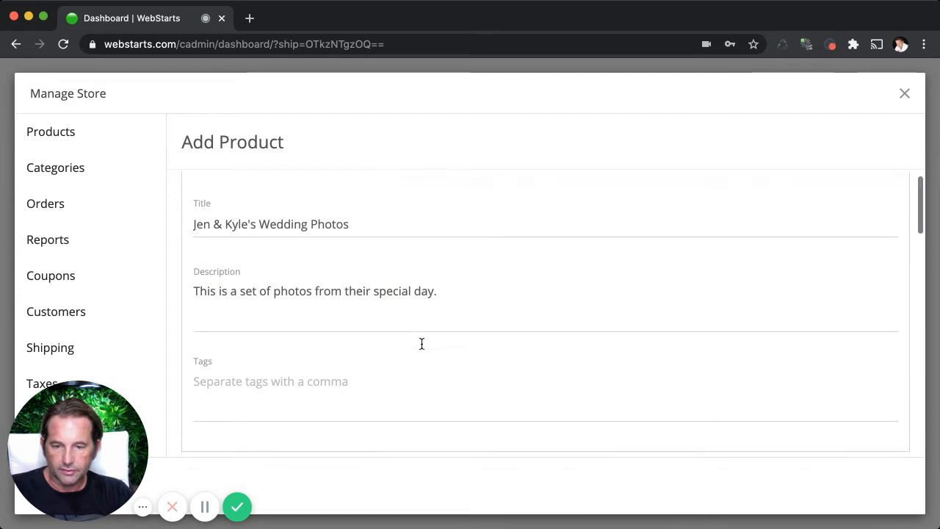
pyautogui.click(316, 347)
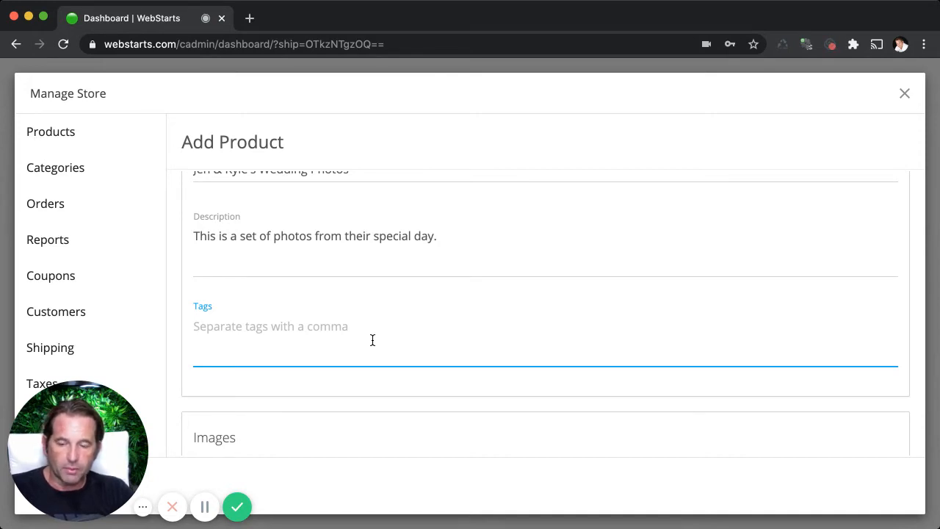
pyautogui.write('photo')
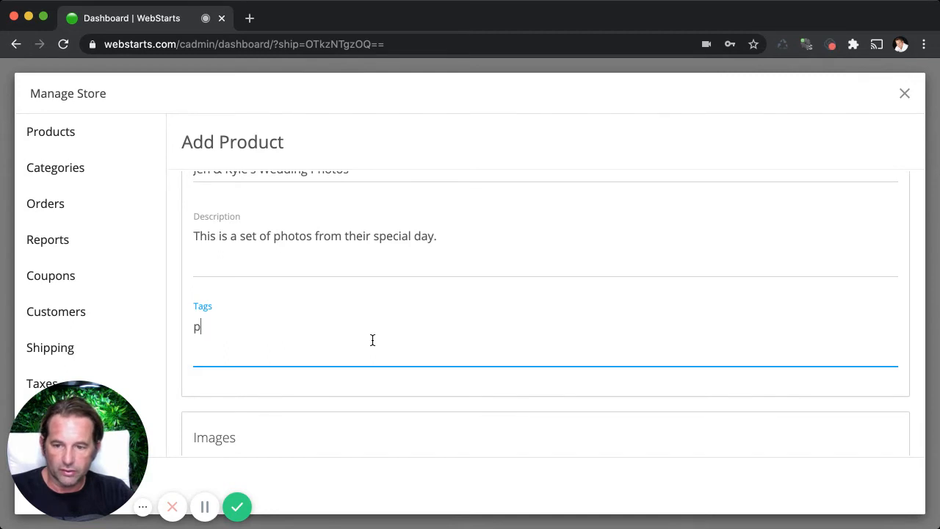
pyautogui.press('BackSpace')
pyautogui.press('BackSpace')
pyautogui.press('BackSpace')
pyautogui.write('oto albums')
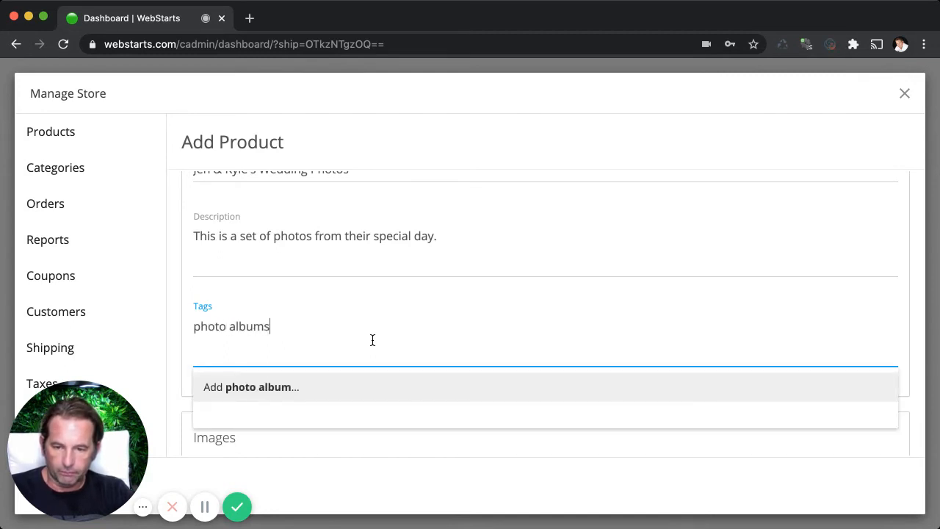
pyautogui.press('Return')
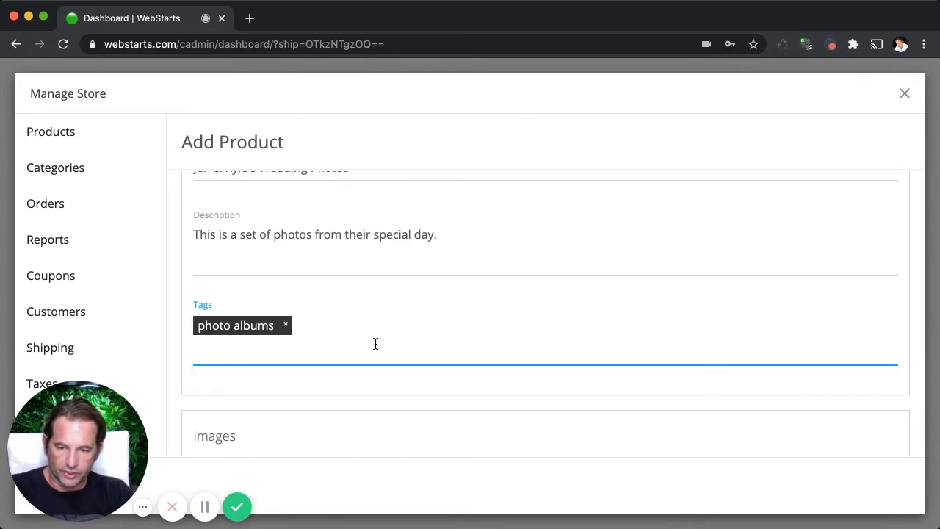
# Insert the dark close-up photo of the couple from the second image row as the product's first image.
pyautogui.scroll(-3, 372, 340)
pyautogui.click(235, 332)
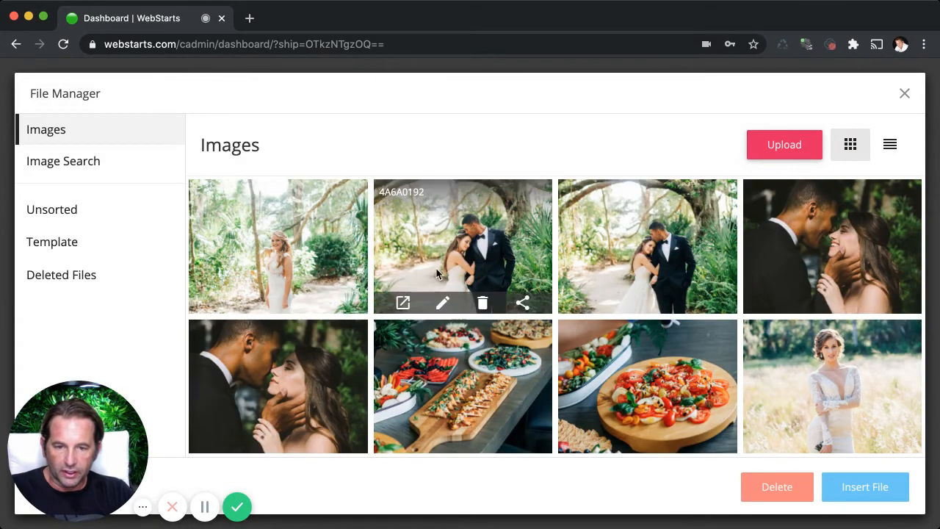
pyautogui.click(279, 354)
pyautogui.click(859, 487)
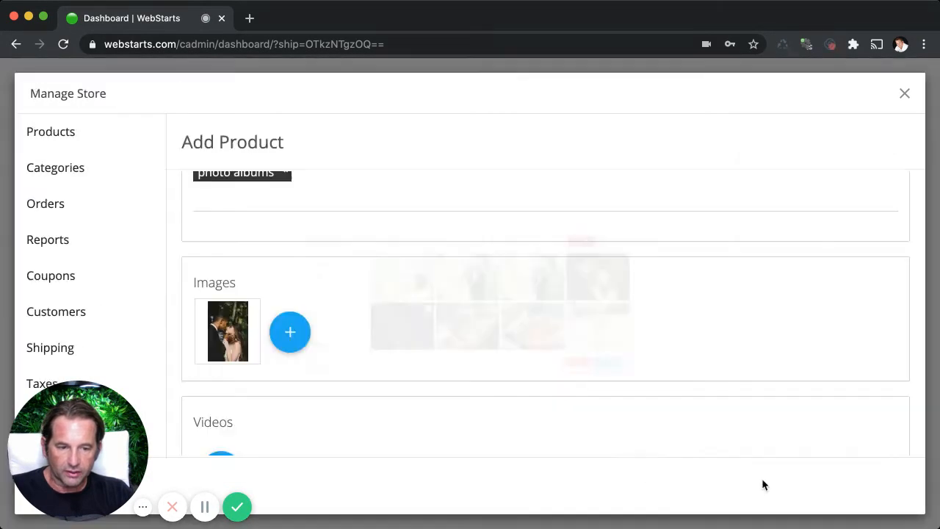
# Add the two food photos, the appetizer board and the tomato platter, to the product's images.
pyautogui.scroll(-1, 316, 343)
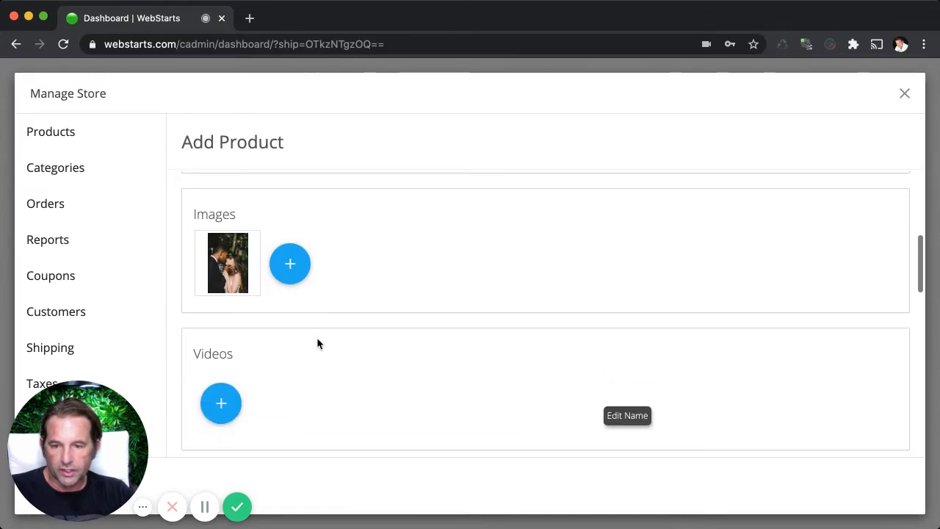
pyautogui.click(290, 240)
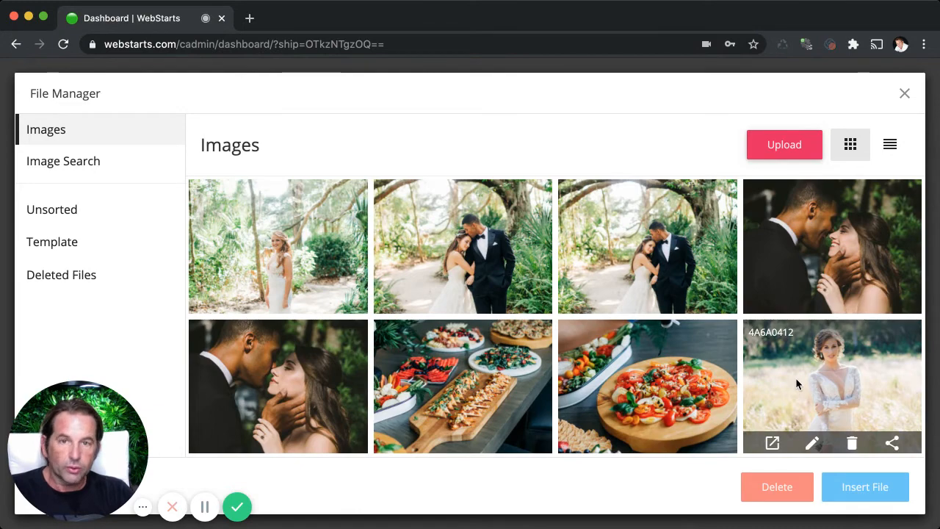
pyautogui.click(661, 383)
pyautogui.click(538, 379)
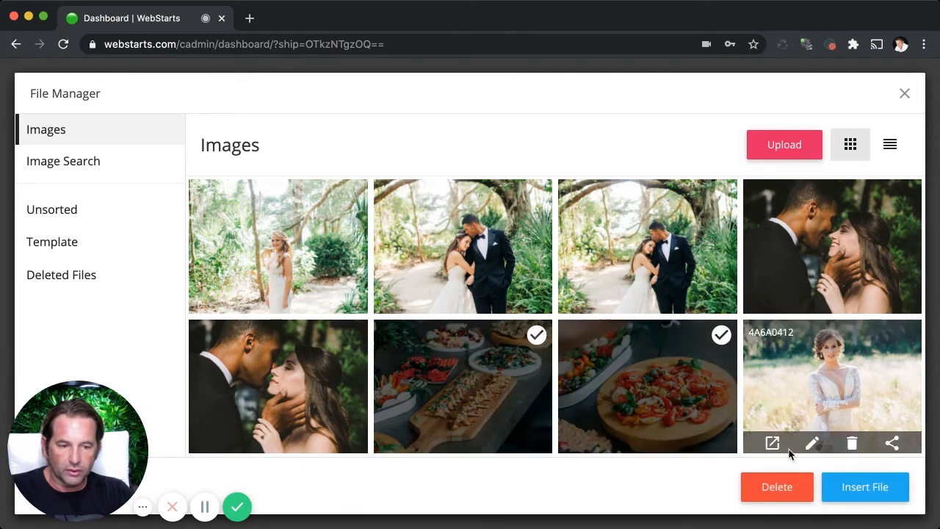
pyautogui.click(849, 490)
pyautogui.scroll(-4, 452, 312)
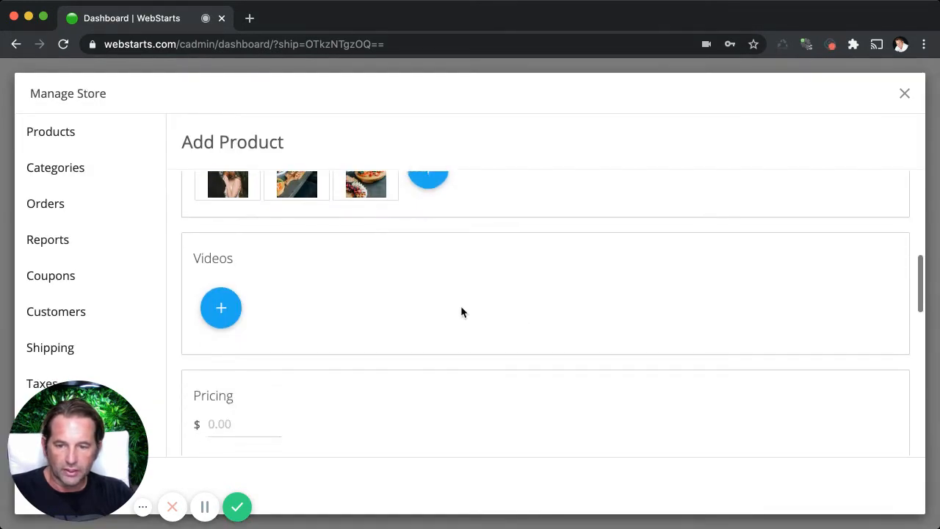
# Set the product's price to $100.00.
pyautogui.scroll(1, 250, 250)
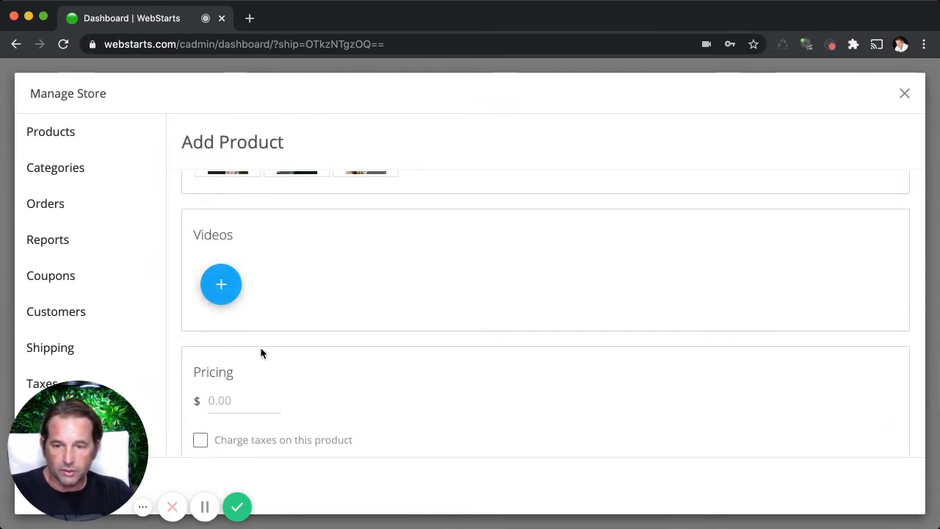
pyautogui.click(246, 393)
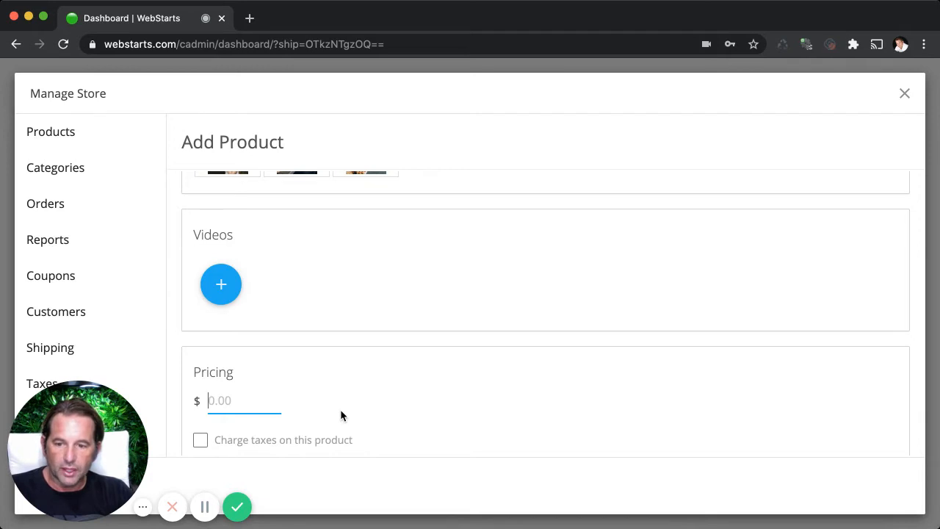
pyautogui.write('100')
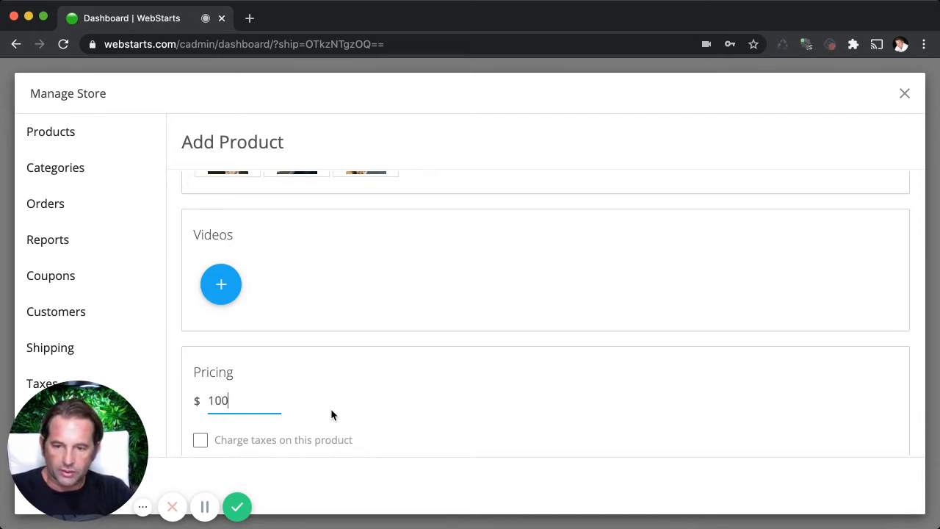
pyautogui.click(451, 416)
pyautogui.scroll(-3, 441, 416)
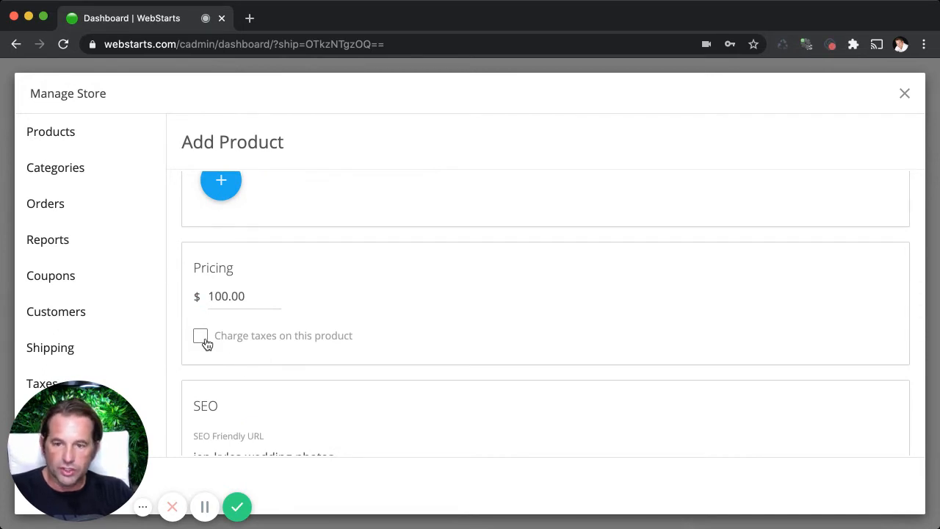
# Shorten the product's SEO friendly URL to the customer's first name followed directly by "sphotos".
pyautogui.scroll(-5, 234, 367)
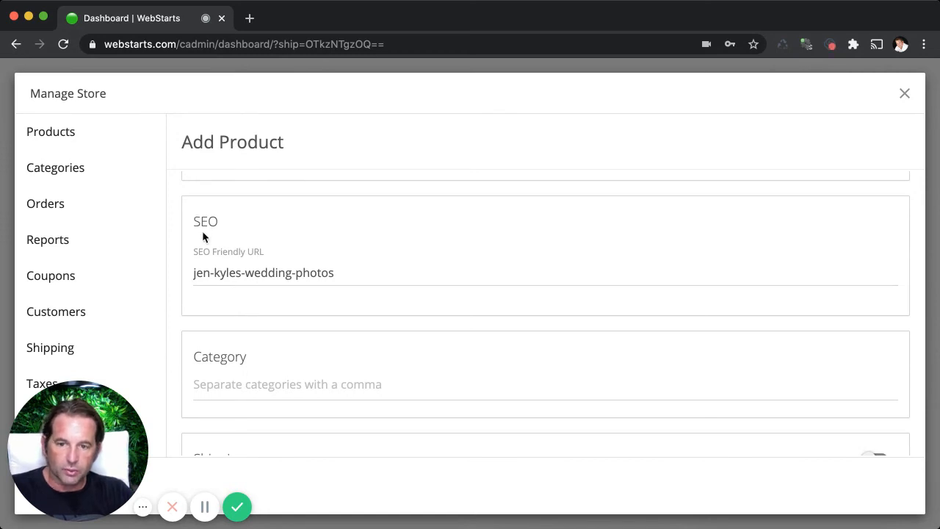
pyautogui.moveTo(351, 270); pyautogui.dragTo(181, 272)
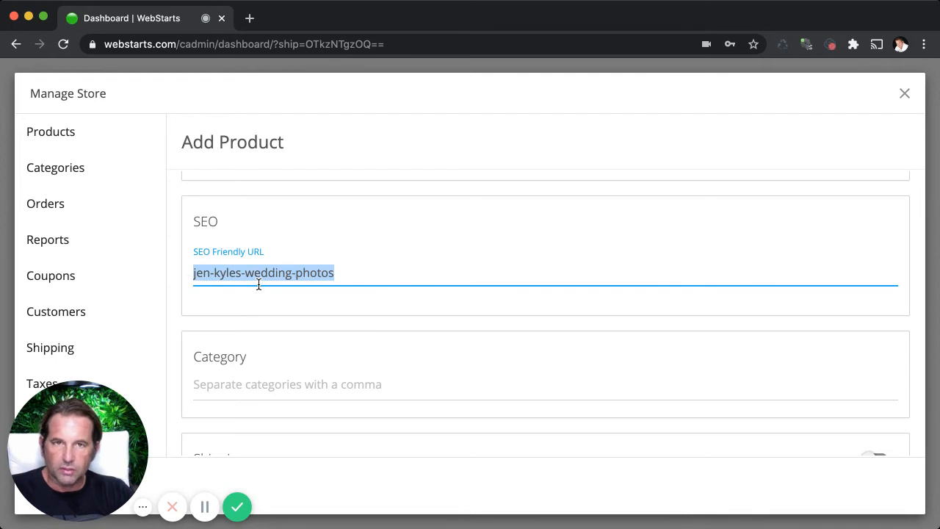
pyautogui.click(357, 272)
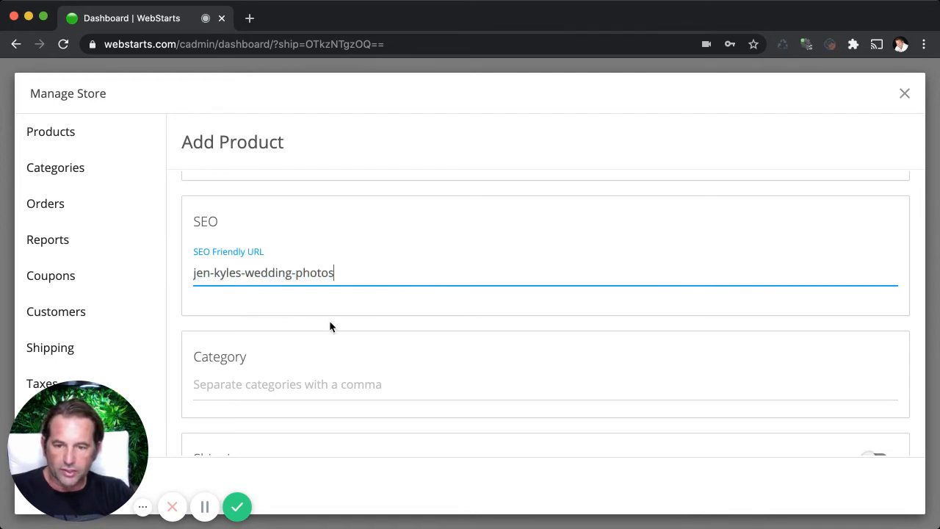
pyautogui.scroll(-1, 329, 321)
pyautogui.scroll(-1, 329, 320)
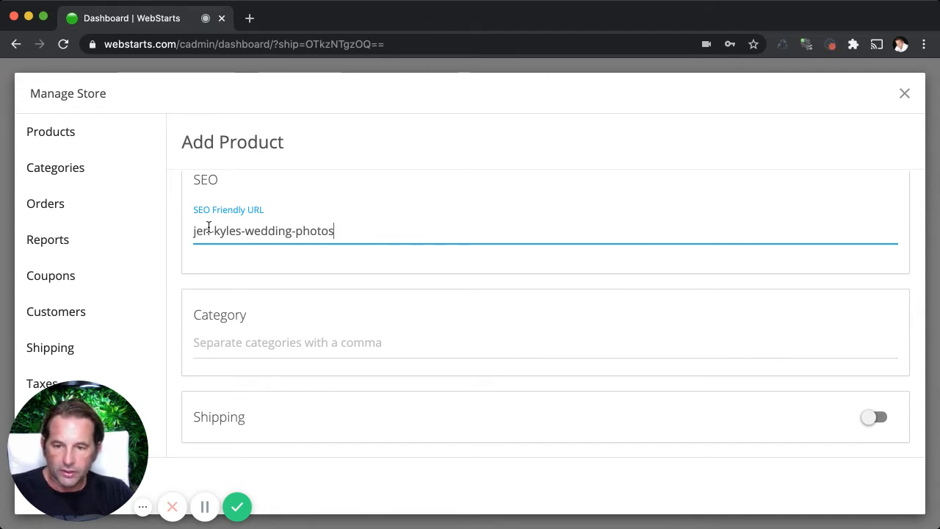
pyautogui.moveTo(209, 228); pyautogui.dragTo(354, 233)
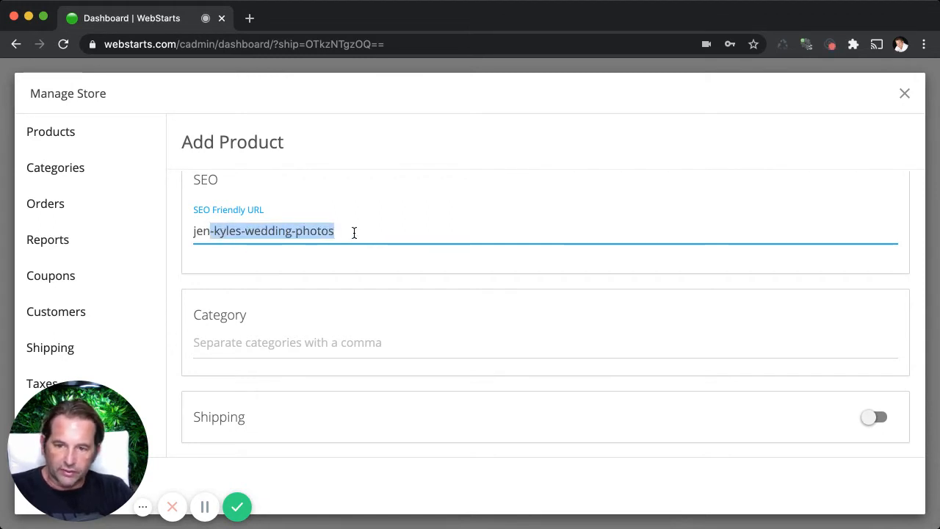
pyautogui.write('sphotos')
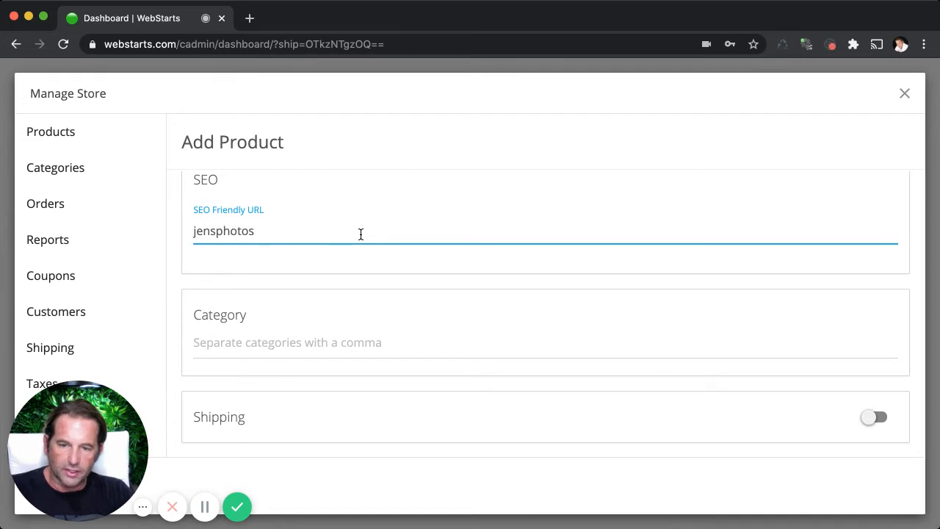
pyautogui.click(413, 267)
# Examine the product's category field and the shipping, catalog visibility, variants and inventory options.
pyautogui.scroll(-4, 403, 276)
pyautogui.scroll(2, 326, 266)
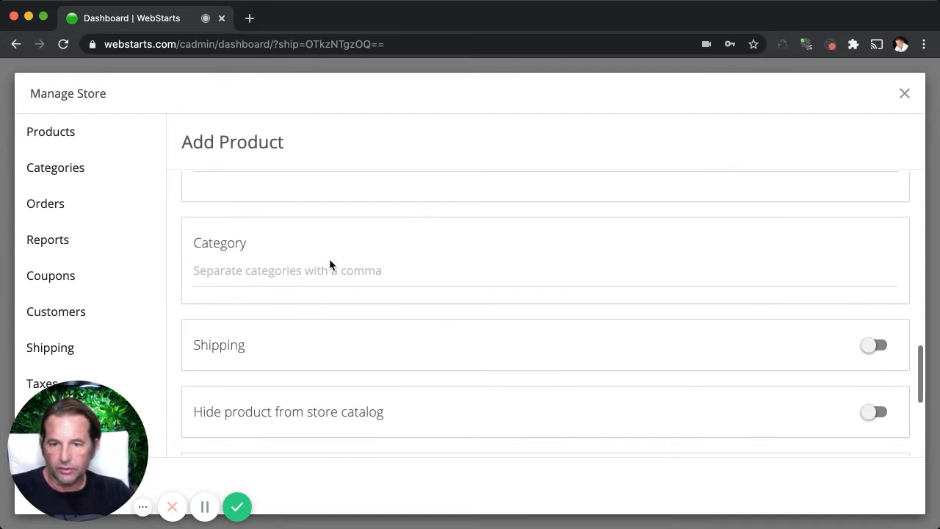
pyautogui.scroll(1, 330, 264)
pyautogui.click(327, 278)
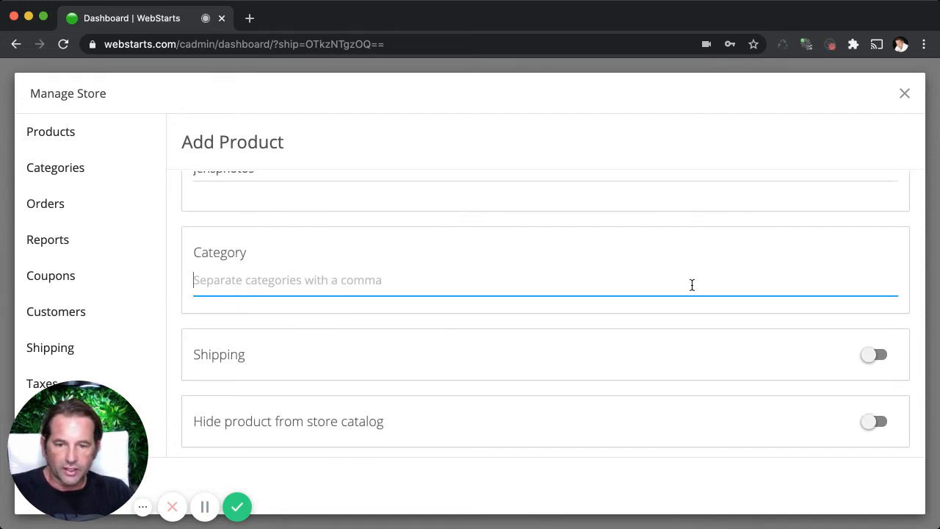
pyautogui.scroll(3, 691, 283)
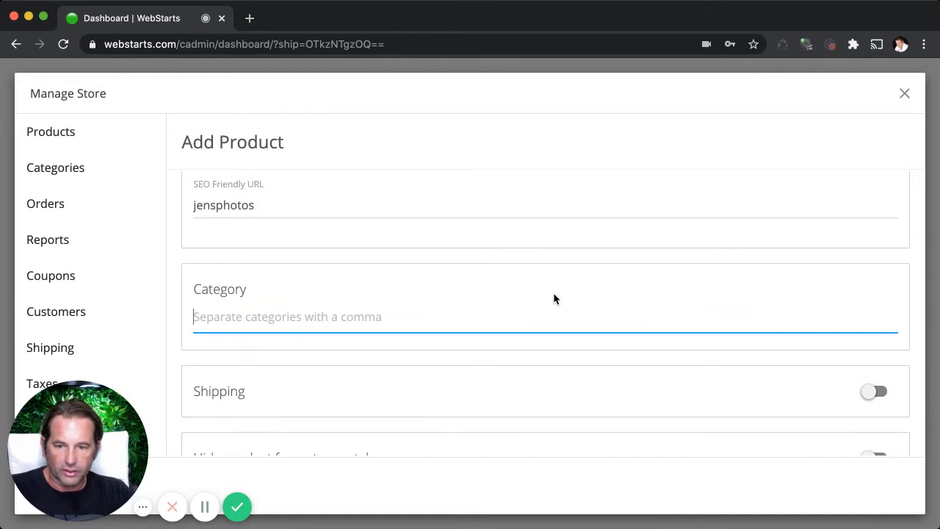
pyautogui.scroll(-1, 552, 306)
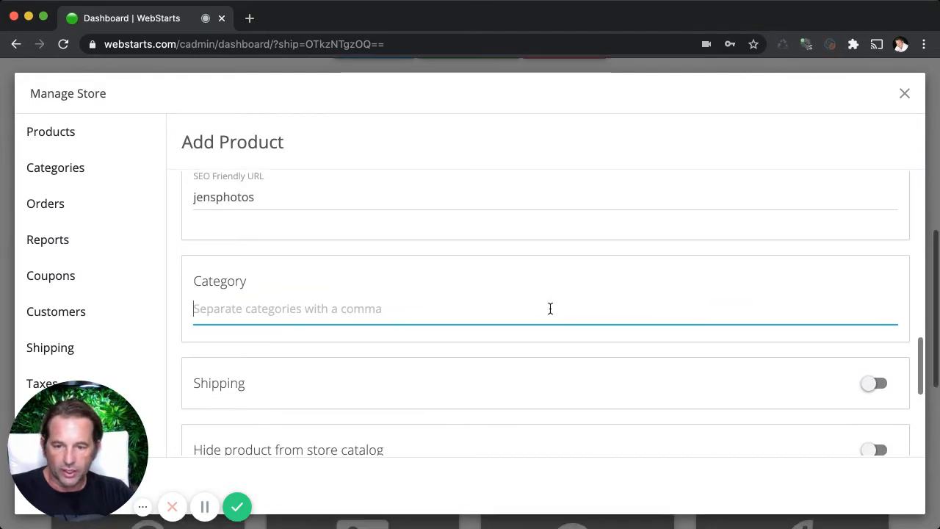
pyautogui.scroll(-1, 460, 392)
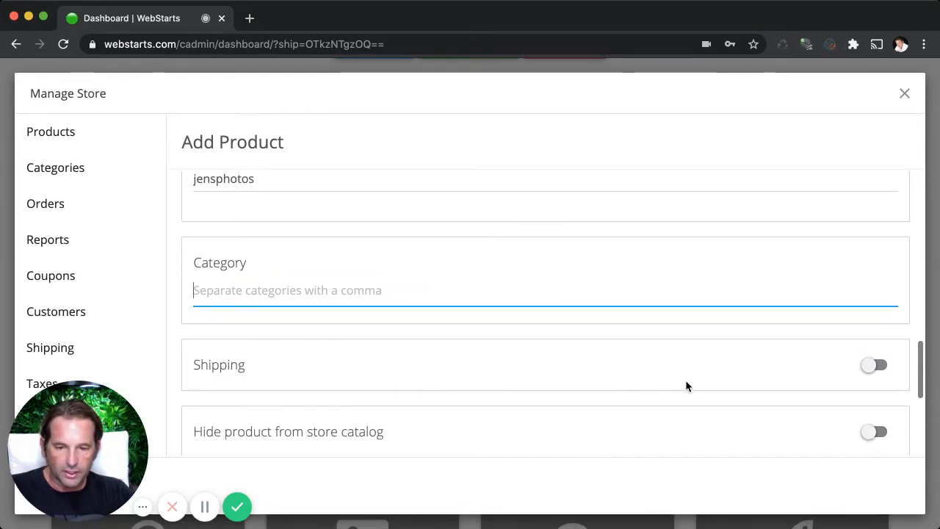
pyautogui.scroll(-2, 685, 381)
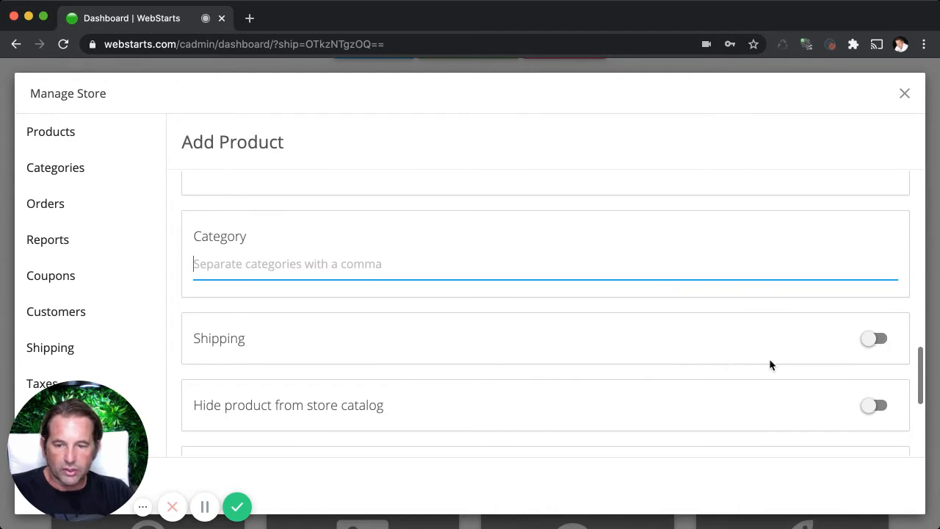
pyautogui.scroll(-3, 770, 361)
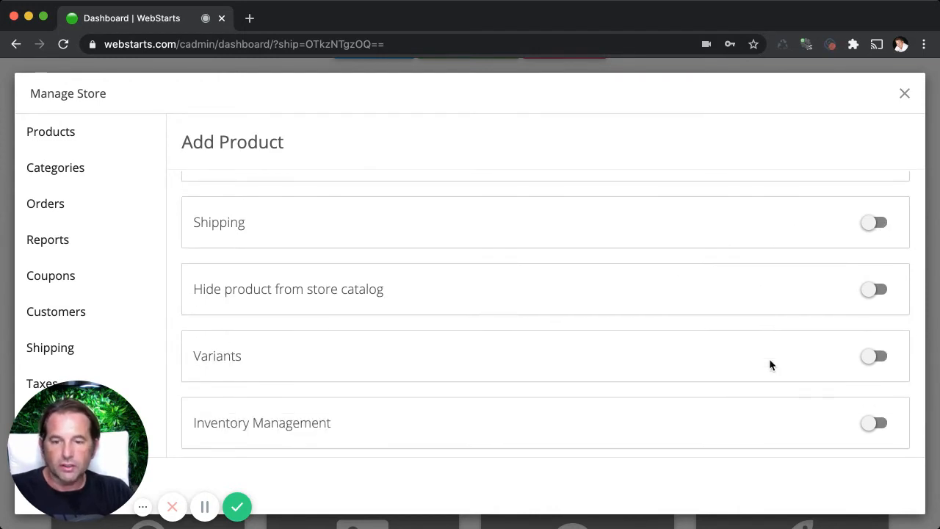
# Hide the product from the store catalog.
pyautogui.scroll(-2, 559, 392)
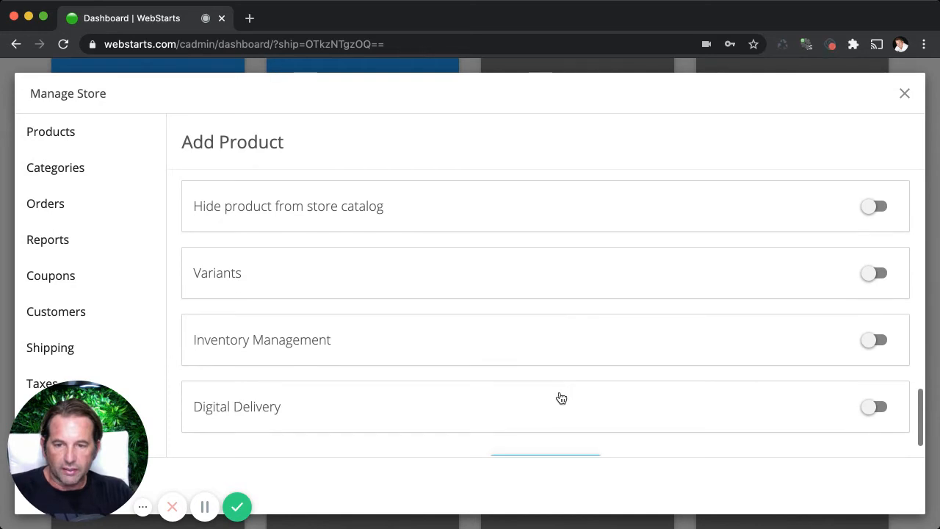
pyautogui.click(880, 207)
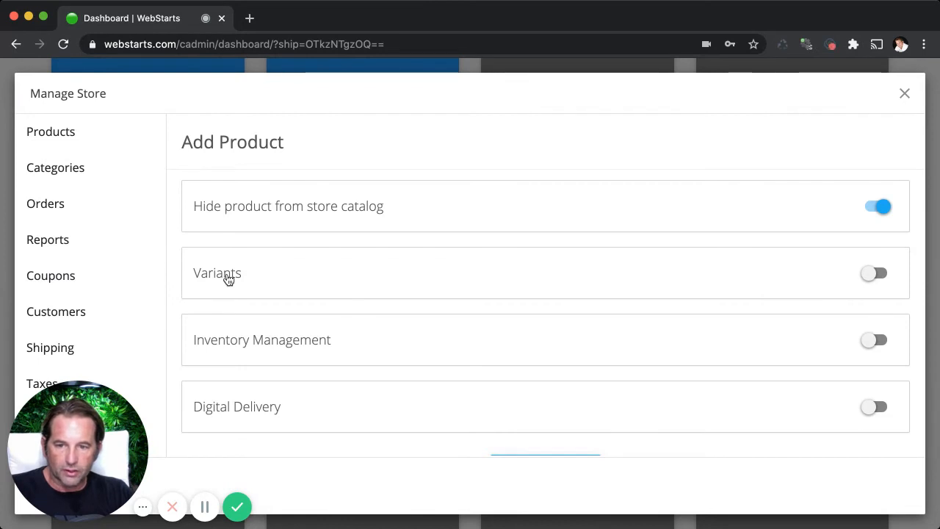
# Turn on variants for the product and add a second variant.
pyautogui.click(882, 278)
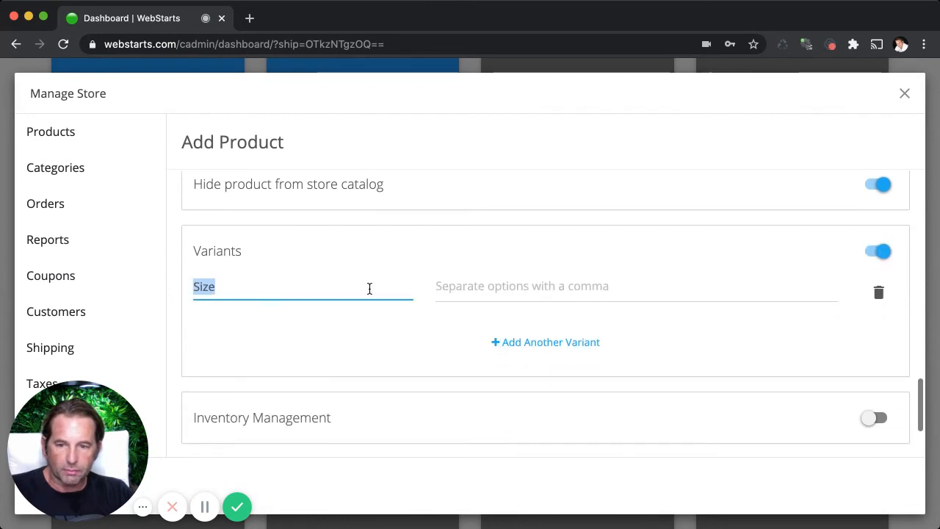
pyautogui.scroll(-3, 368, 289)
pyautogui.click(504, 313)
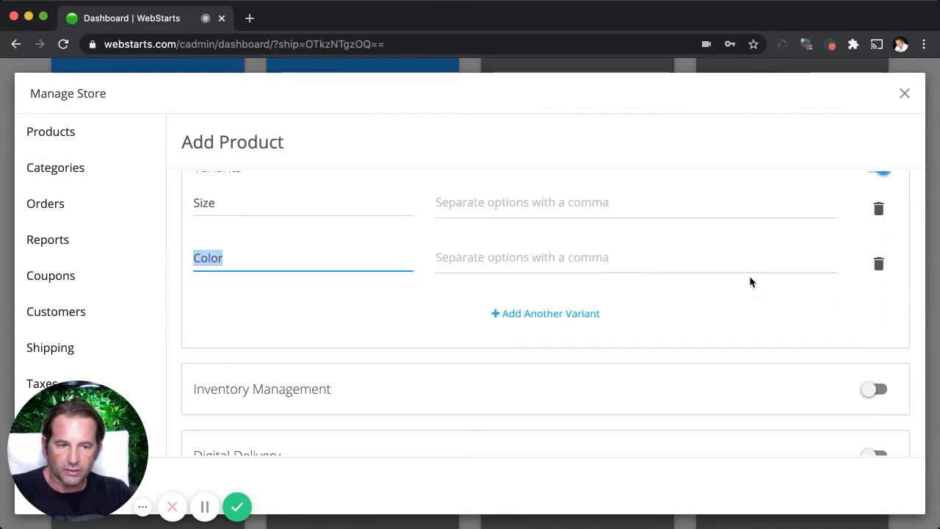
# Delete both product variants and turn variants off.
pyautogui.click(880, 263)
pyautogui.click(879, 211)
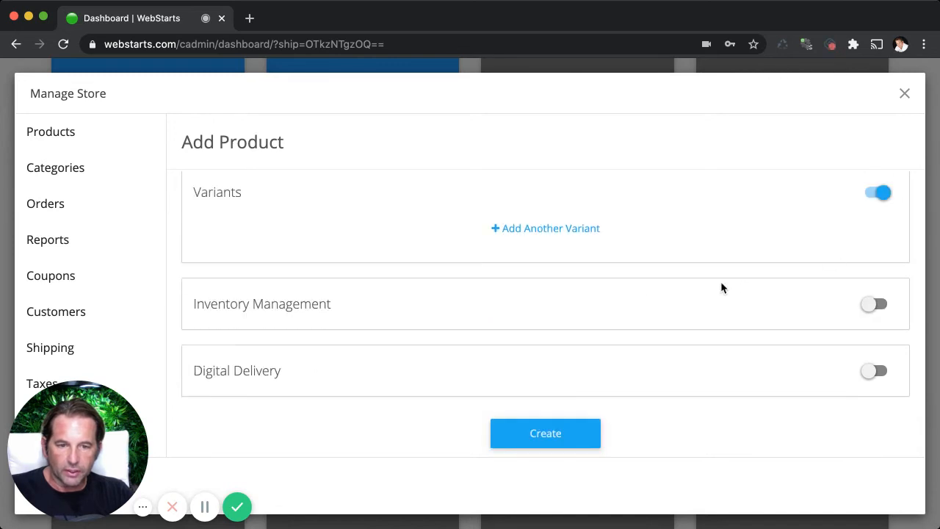
pyautogui.scroll(1, 640, 290)
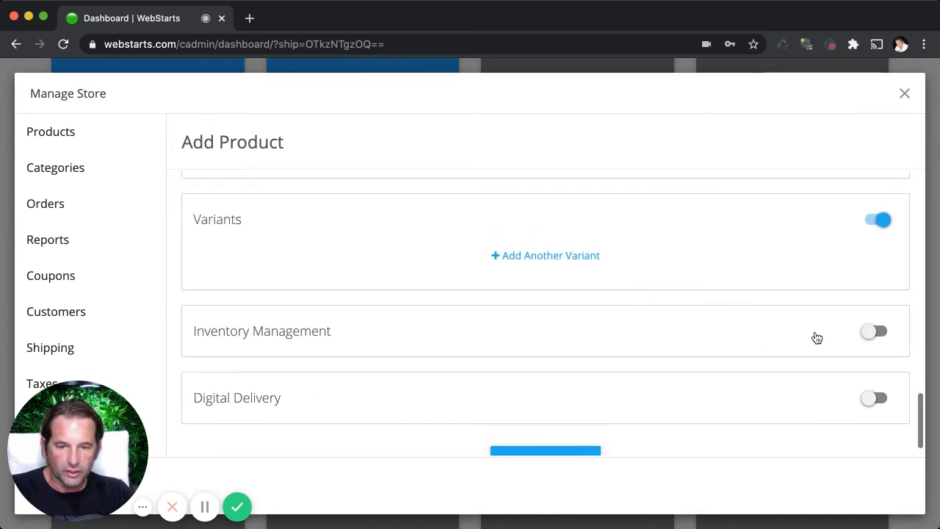
pyautogui.scroll(-1, 856, 342)
pyautogui.scroll(1, 846, 343)
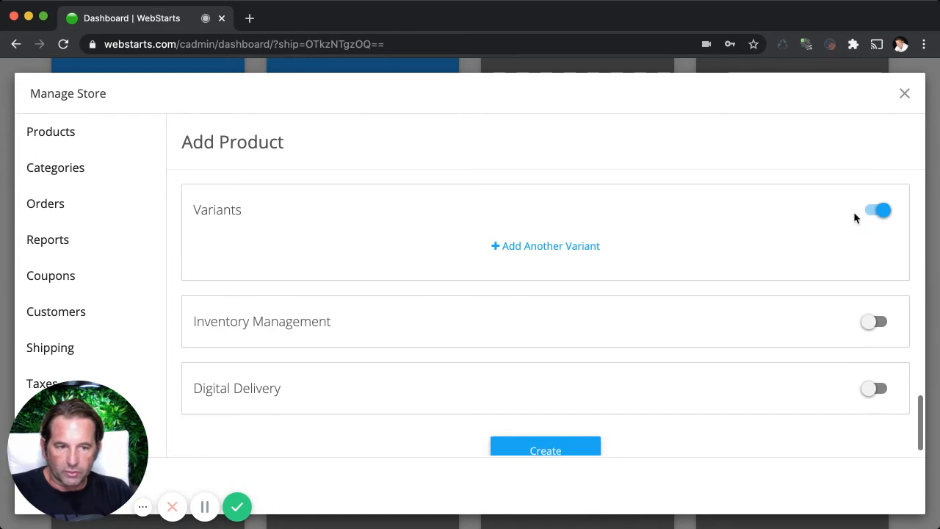
pyautogui.click(857, 215)
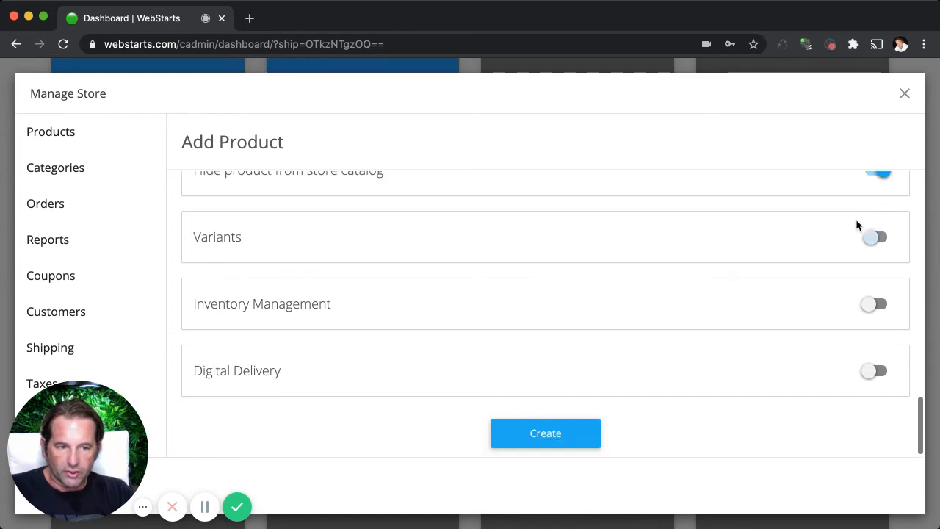
# Turn on digital delivery for the product and set the download link text to "Download your photos".
pyautogui.click(877, 371)
pyautogui.scroll(-3, 574, 338)
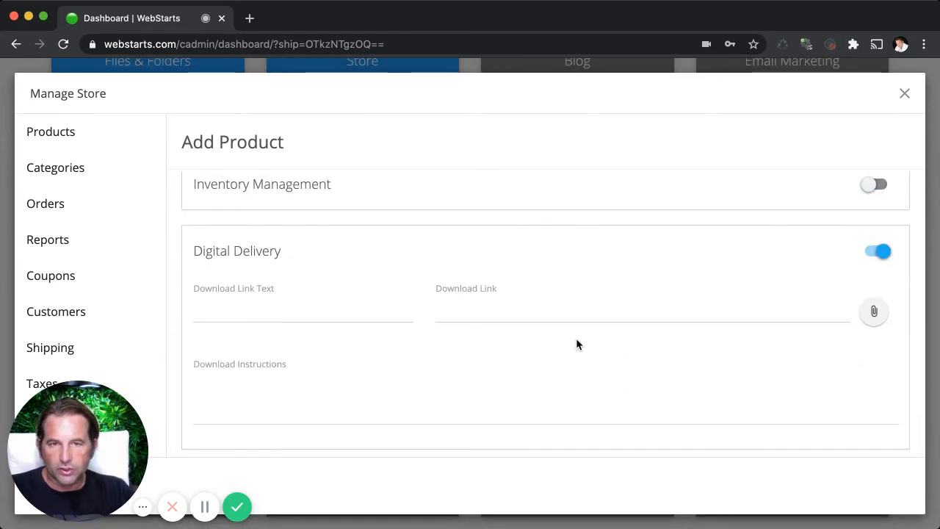
pyautogui.click(370, 302)
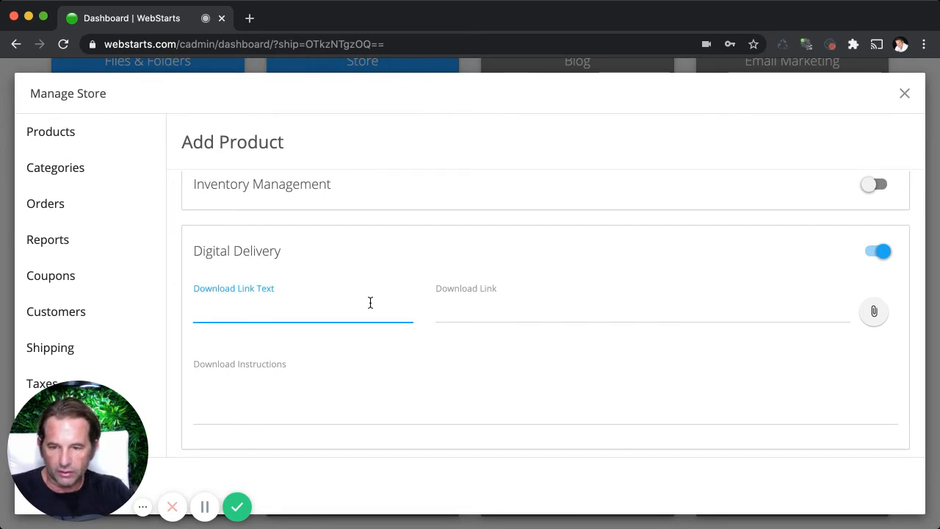
pyautogui.write('/alb')
pyautogui.press('BackSpace')
pyautogui.press('BackSpace')
pyautogui.press('BackSpace')
pyautogui.write('own')
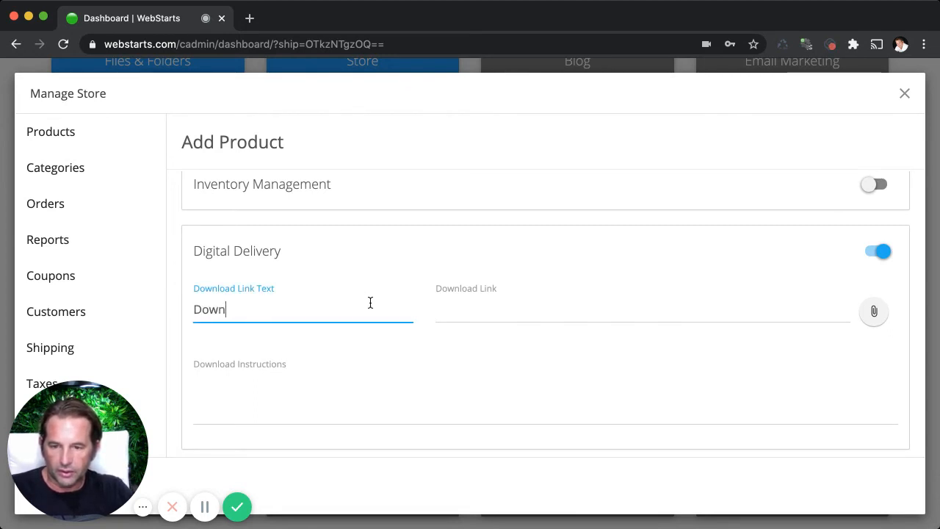
pyautogui.write('load your photos')
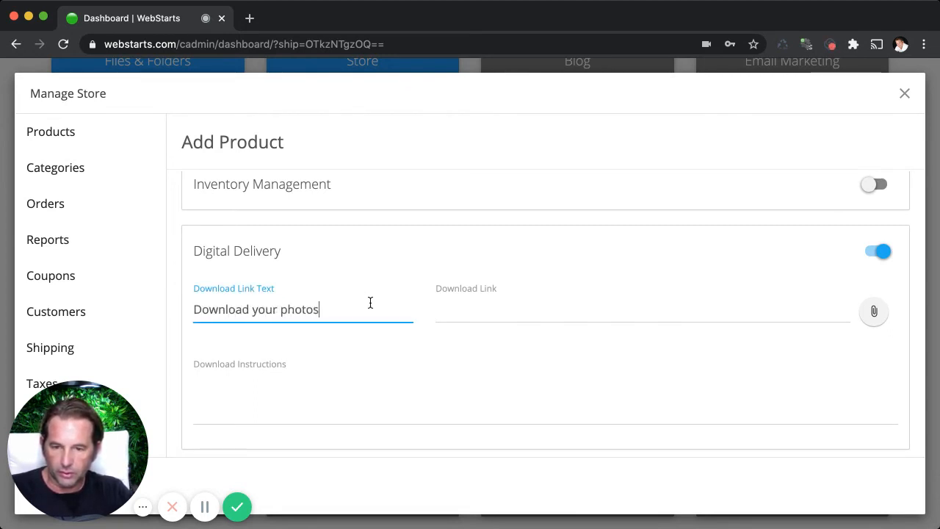
# Fill in the download link field with "Click here to download a zip file of your photo album".
pyautogui.click(595, 307)
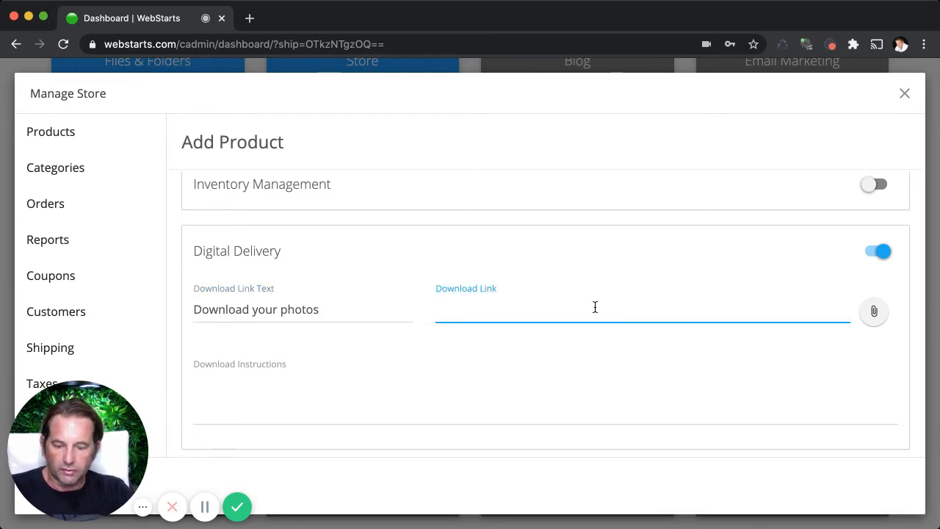
pyautogui.write('Click here to')
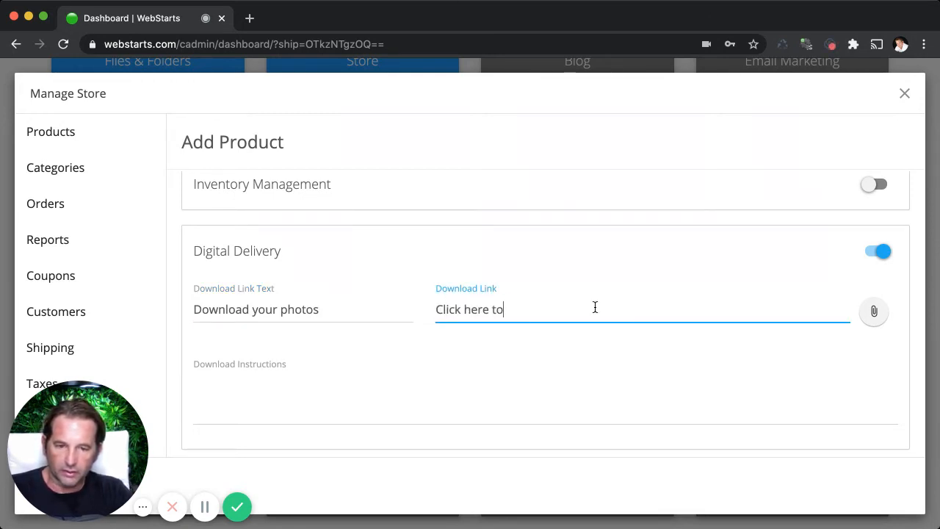
pyautogui.write(' download a zip f')
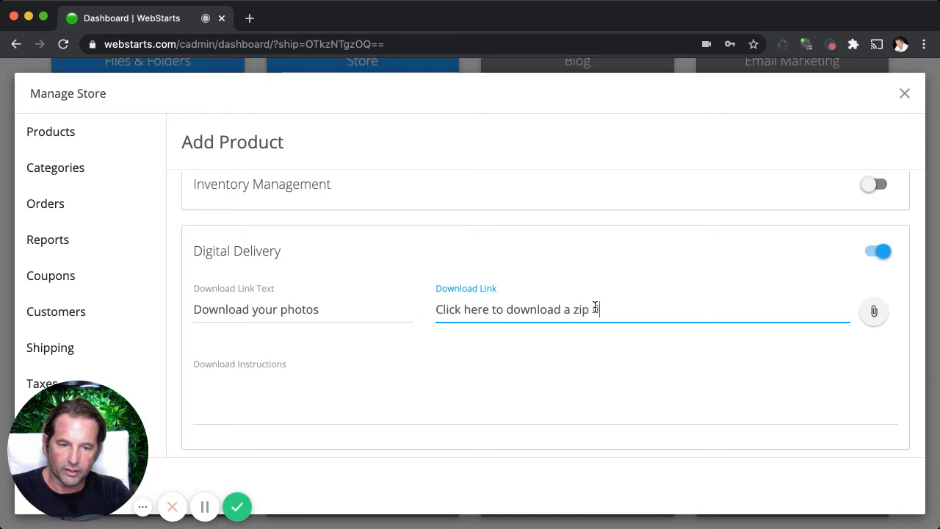
pyautogui.write('ile of your photo alub')
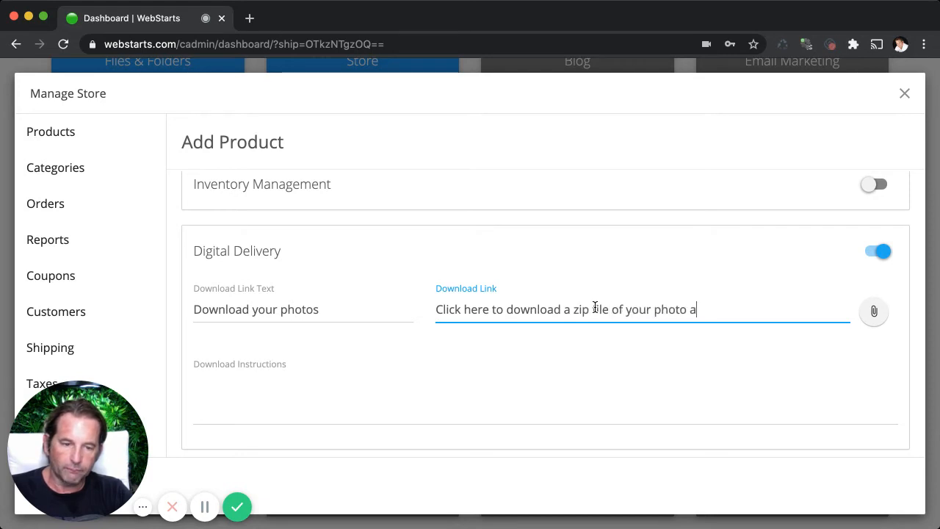
pyautogui.press('BackSpace')
pyautogui.press('BackSpace')
pyautogui.write('bum')
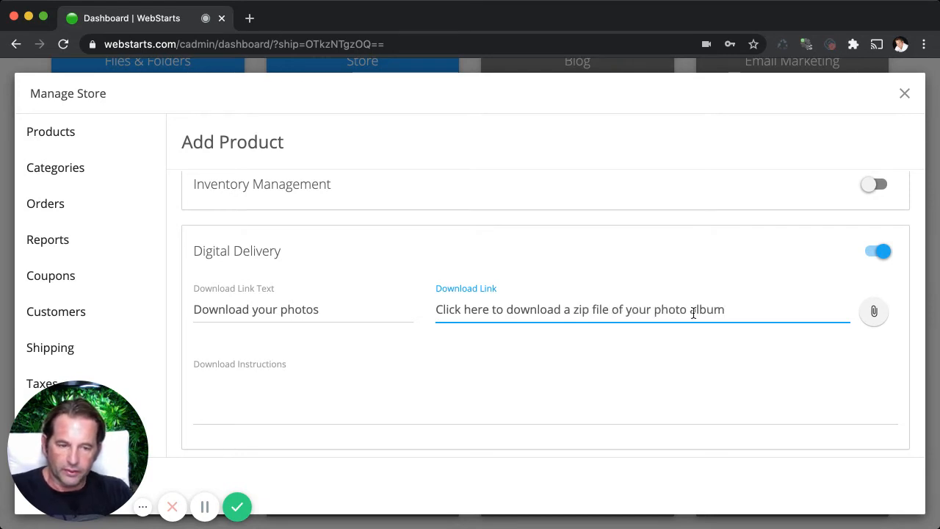
pyautogui.click(706, 348)
# Set the download instructions to "Click on the link and open the zip file to view your high resolution photos.".
pyautogui.click(399, 396)
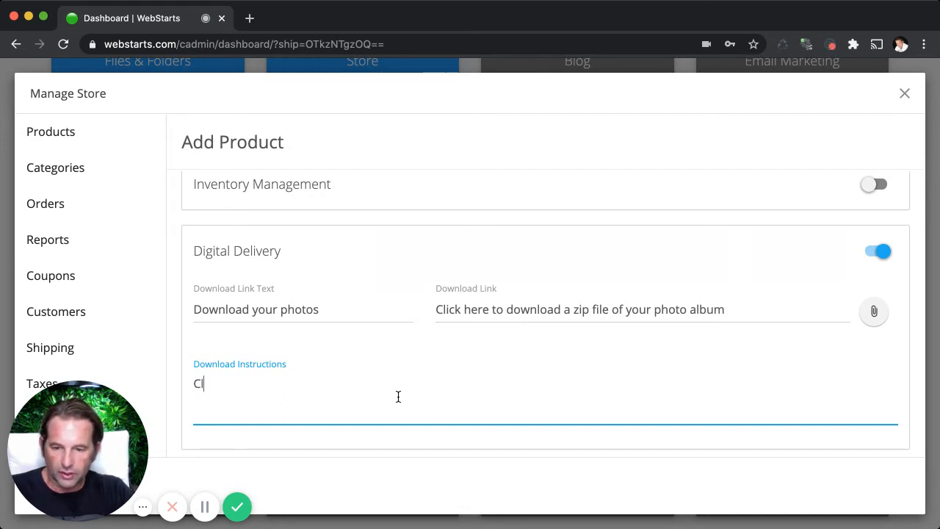
pyautogui.write('ick on the link and o')
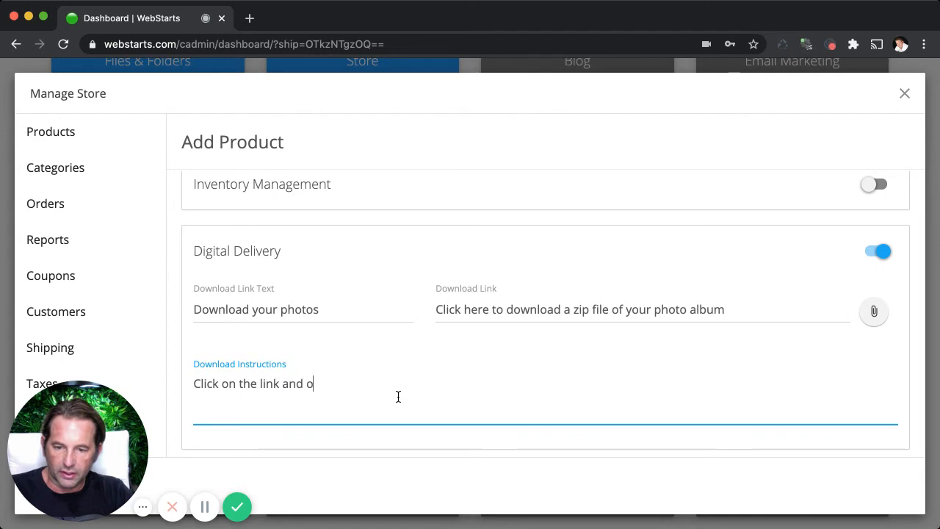
pyautogui.write('pen the zip file')
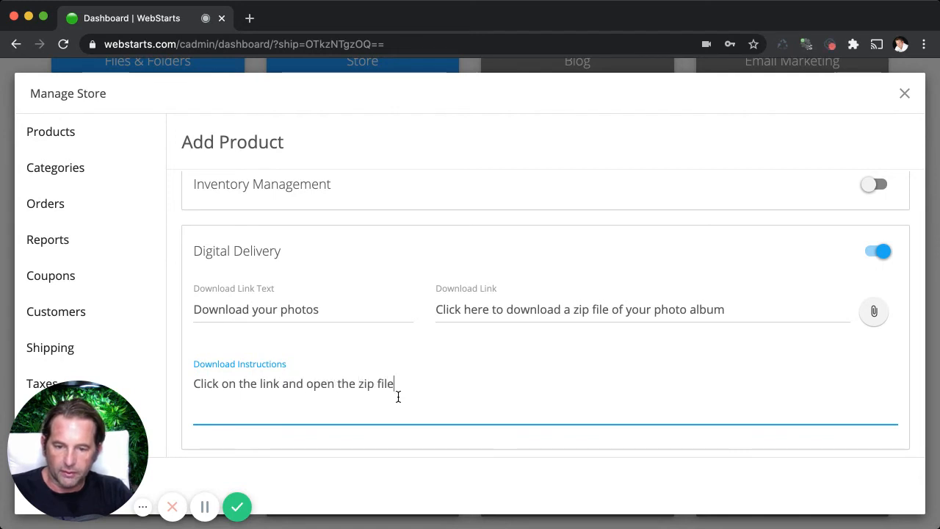
pyautogui.write(' to view your hhi')
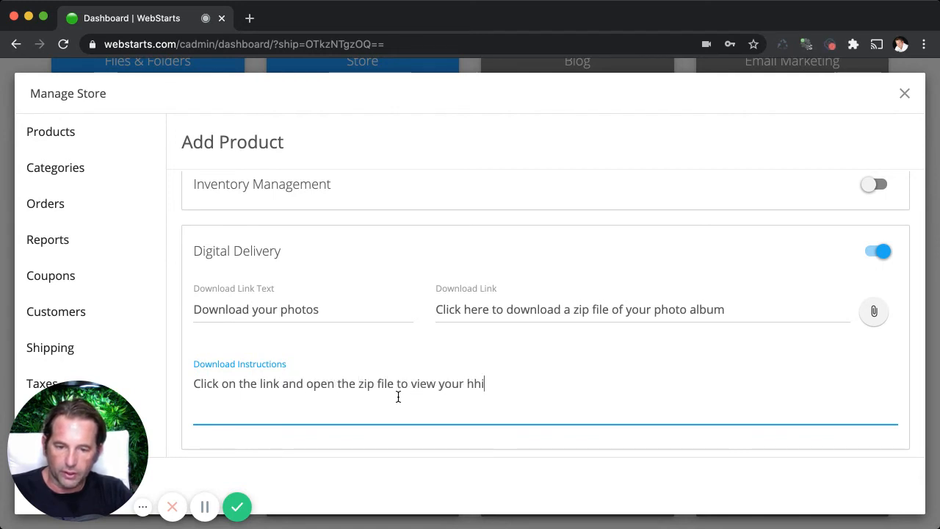
pyautogui.write('gh')
pyautogui.press('BackSpace')
pyautogui.press('BackSpace')
pyautogui.write('igh resoltu')
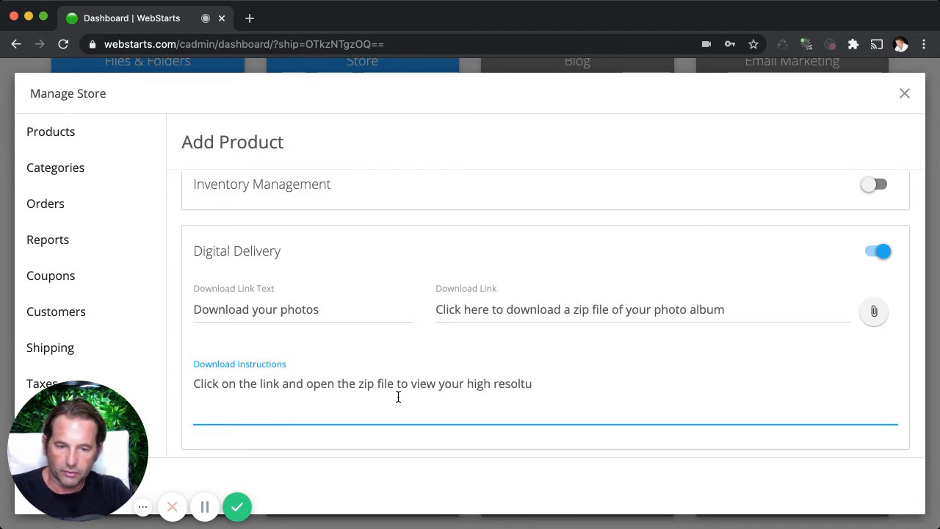
pyautogui.write('ionution photos.')
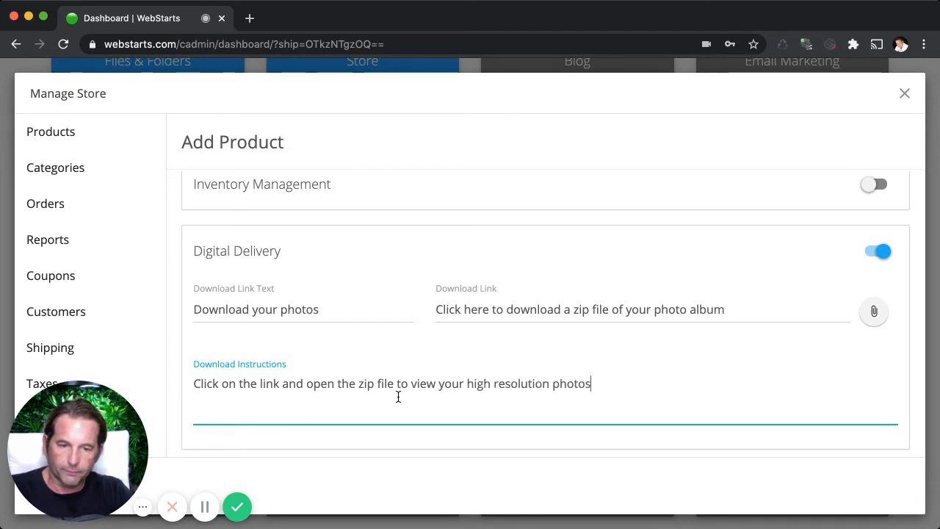
# Replace the download link with the Wedding Photos zip from the stored files and create the product.
pyautogui.click(875, 313)
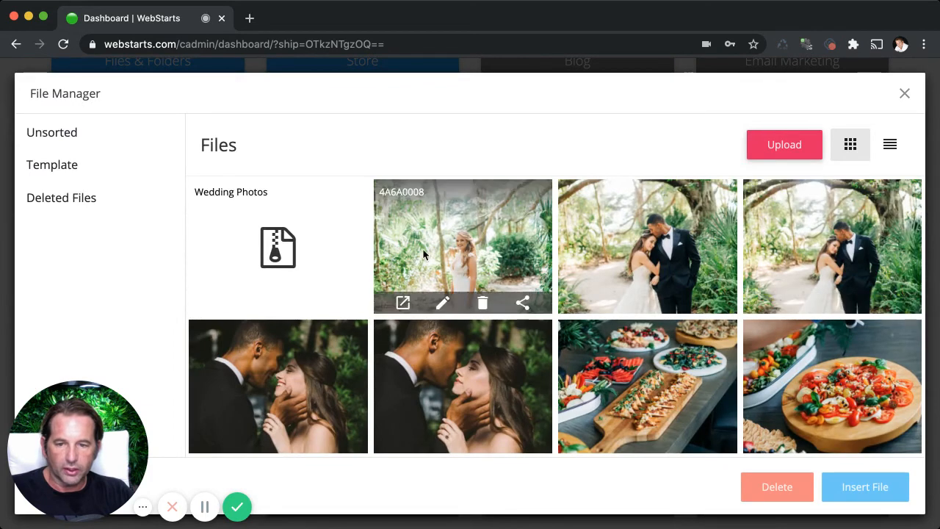
pyautogui.click(276, 247)
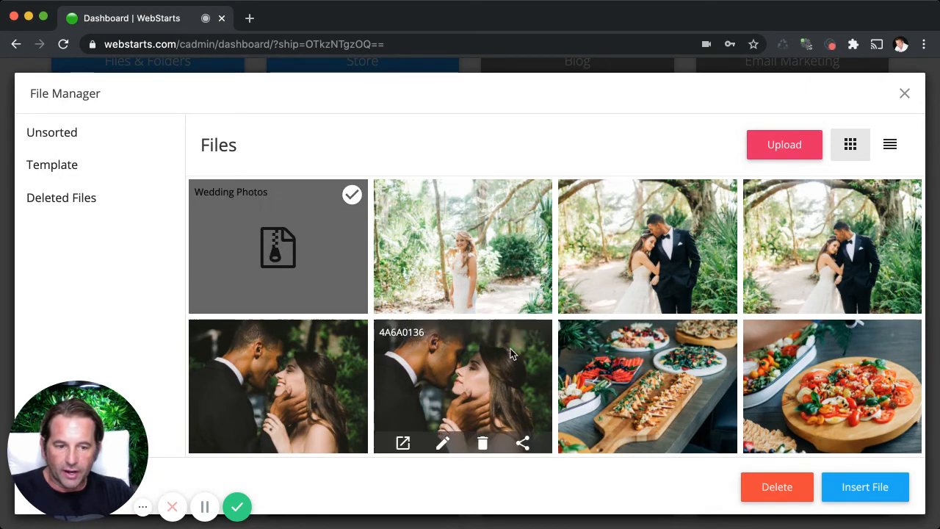
pyautogui.click(848, 487)
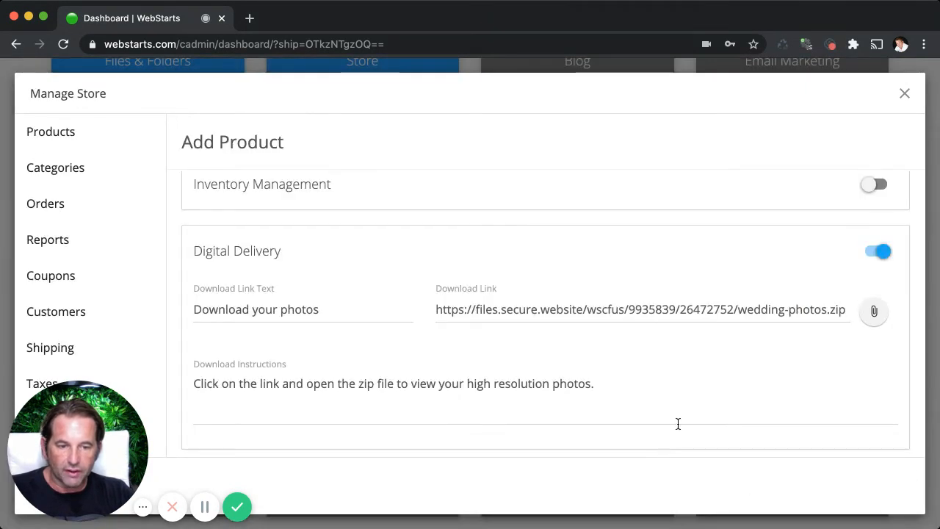
pyautogui.scroll(-1, 679, 424)
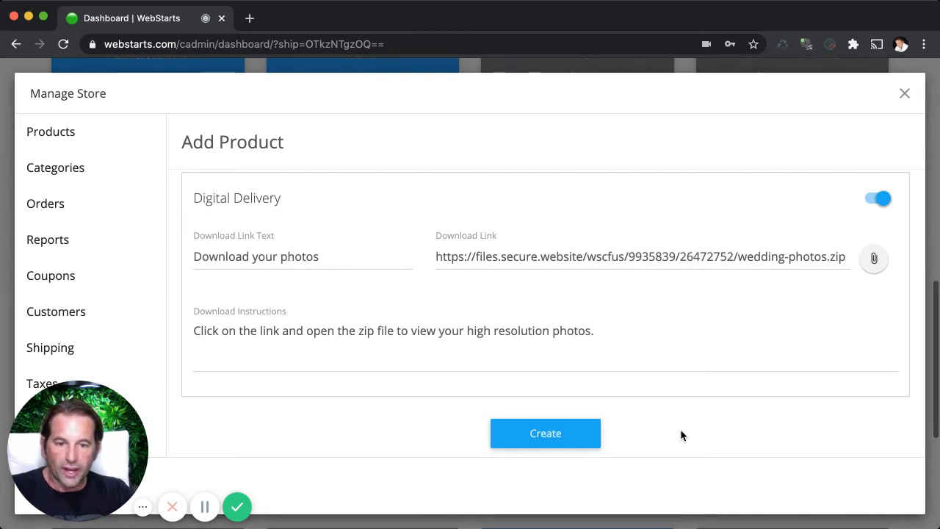
pyautogui.click(575, 441)
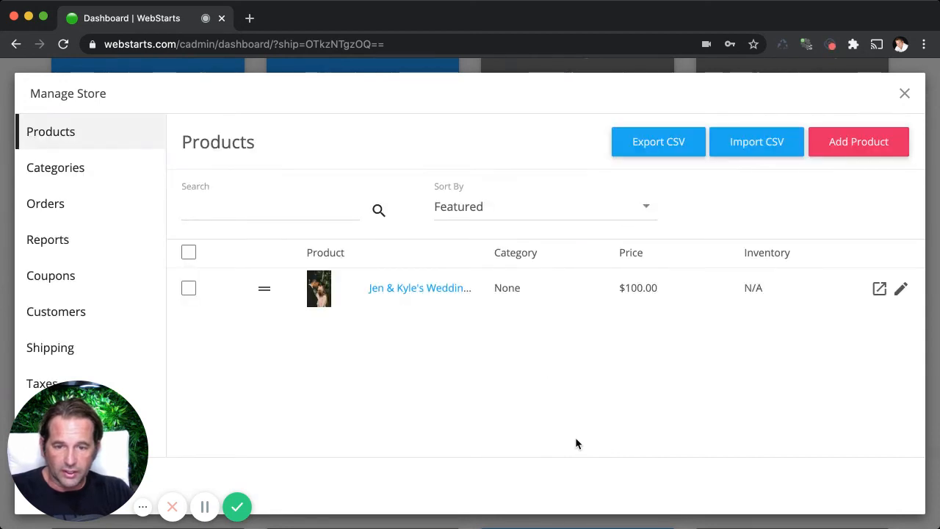
# Open the new product's store page, add one wedding photo album to the cart and close the cart.
pyautogui.click(880, 289)
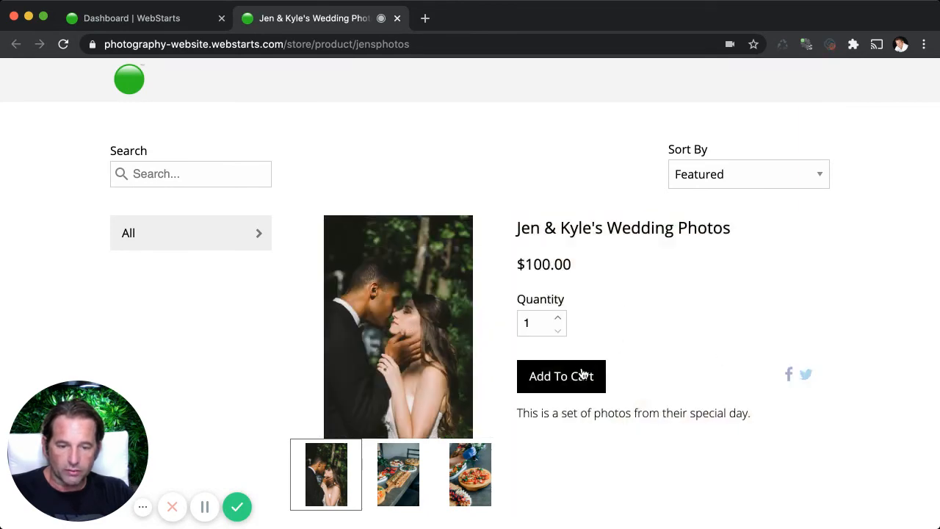
pyautogui.click(540, 378)
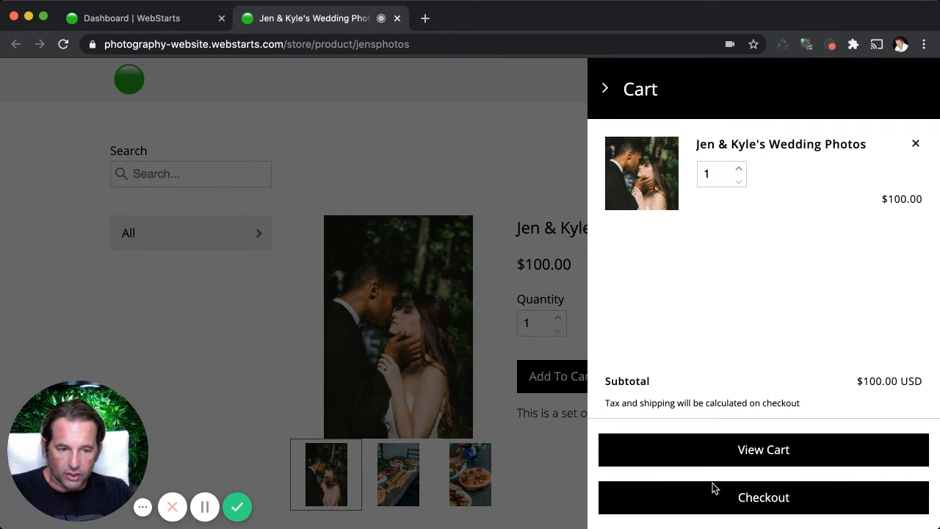
pyautogui.click(437, 165)
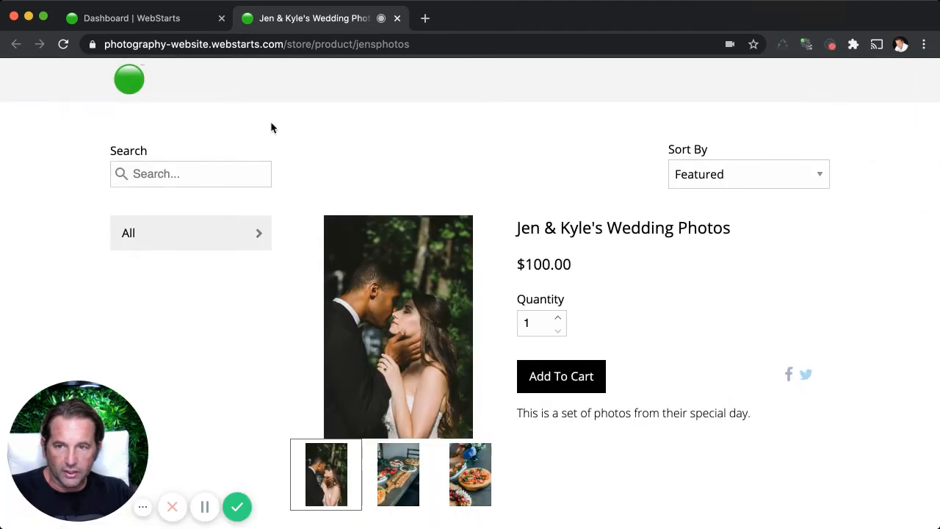
# Return to the store dashboard and switch the store from live mode to test mode in its settings.
pyautogui.click(157, 23)
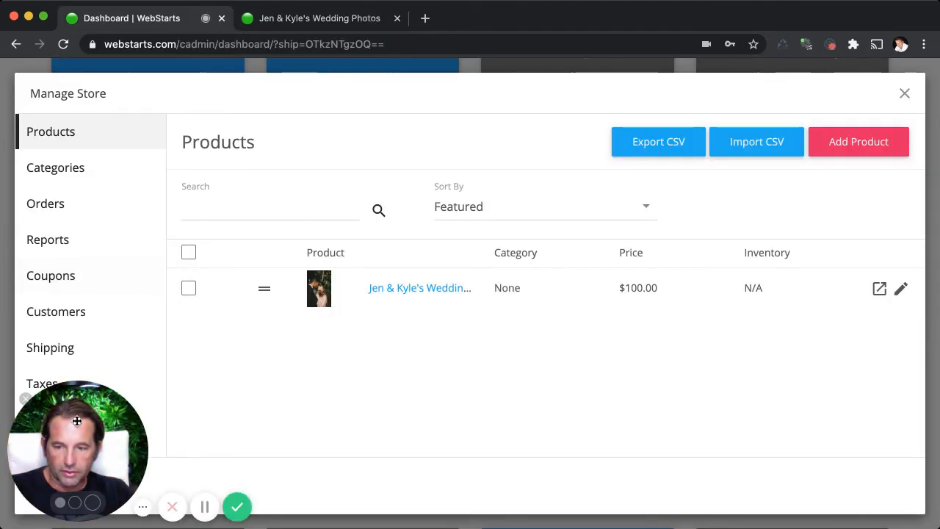
pyautogui.moveTo(64, 479); pyautogui.dragTo(69, 302)
pyautogui.click(55, 420)
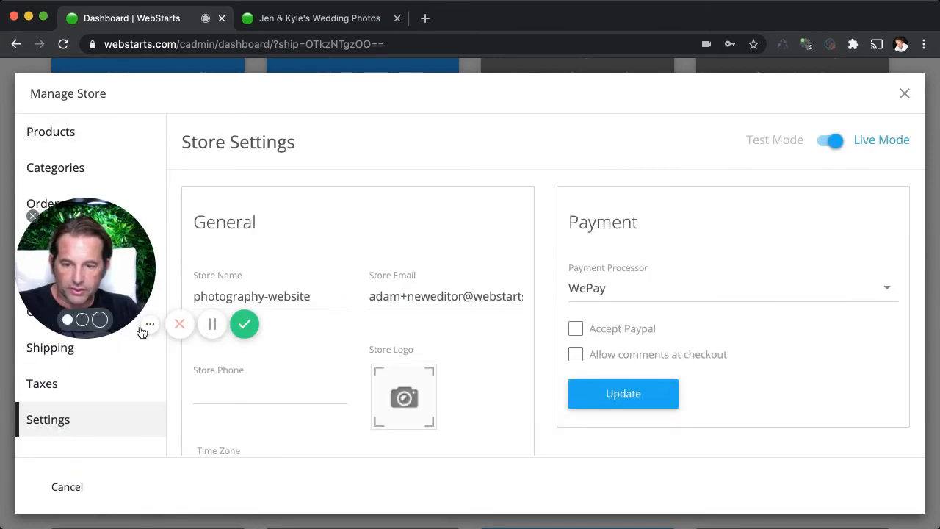
pyautogui.click(828, 142)
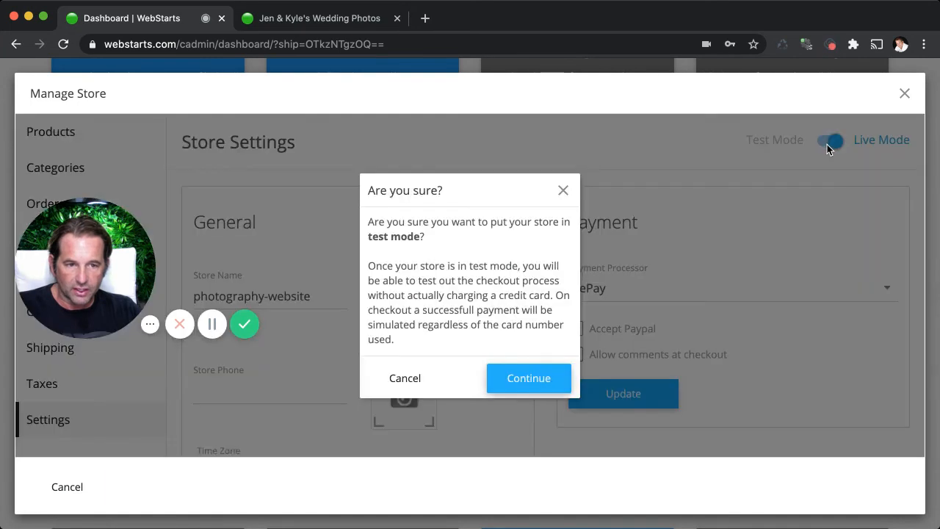
pyautogui.click(566, 378)
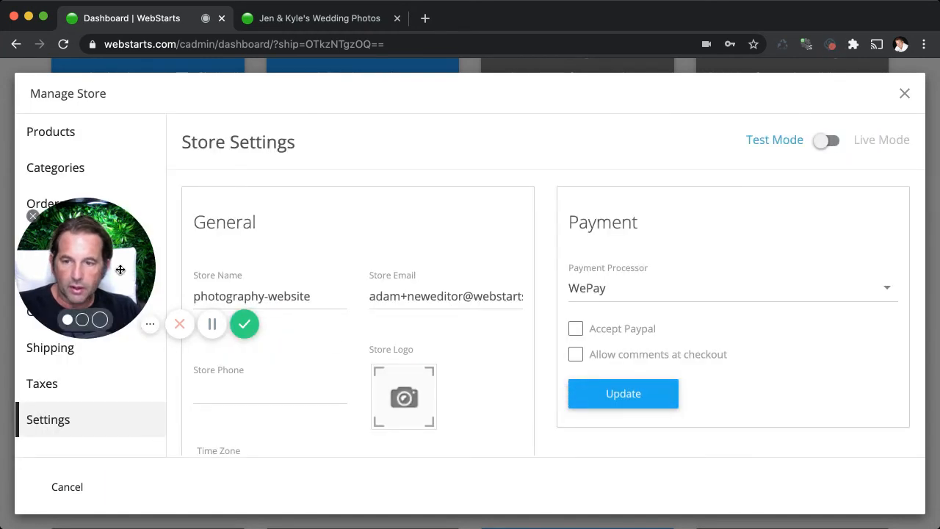
pyautogui.moveTo(99, 249); pyautogui.dragTo(115, 411)
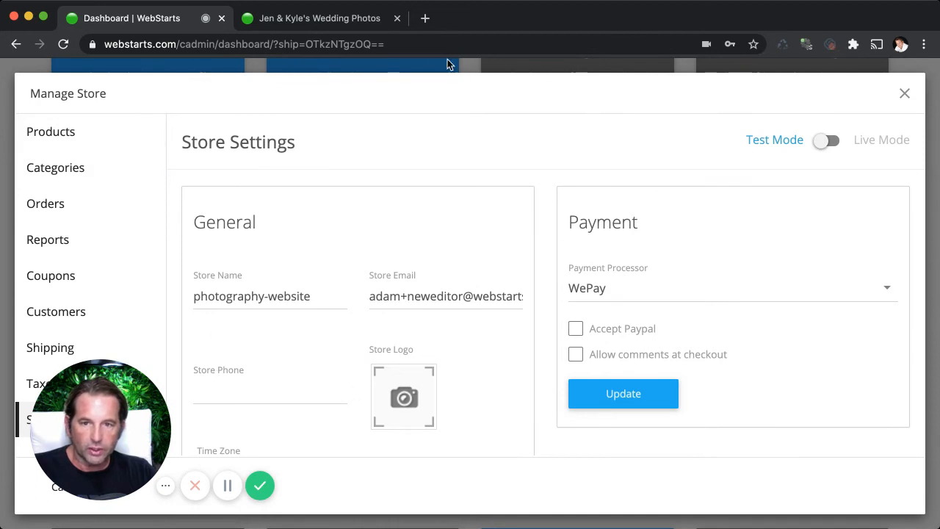
# Add the album to the cart again from its store page, set the cart quantity to 1 and proceed to checkout.
pyautogui.click(367, 18)
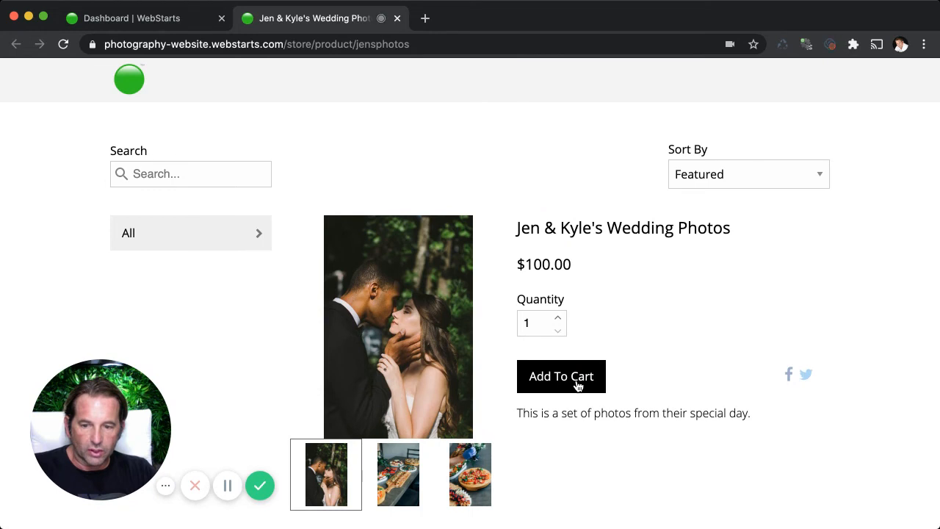
pyautogui.click(578, 386)
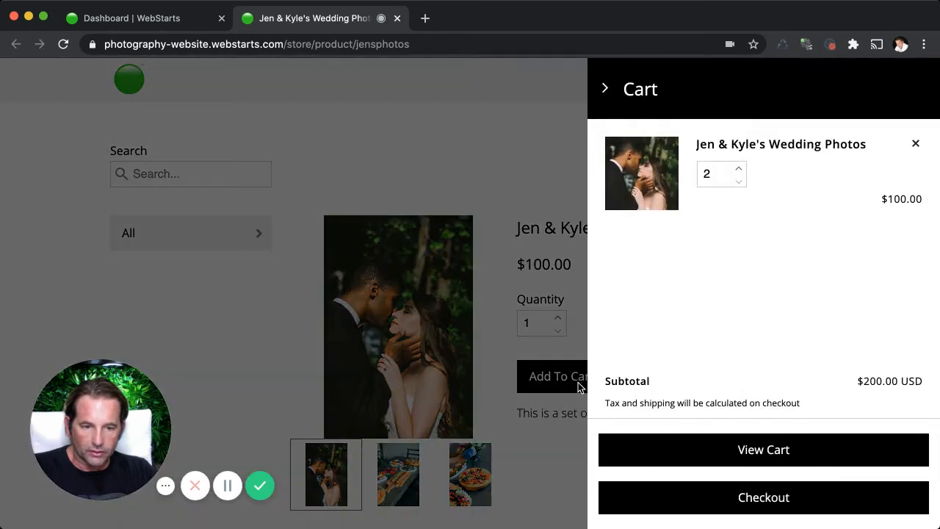
pyautogui.click(739, 182)
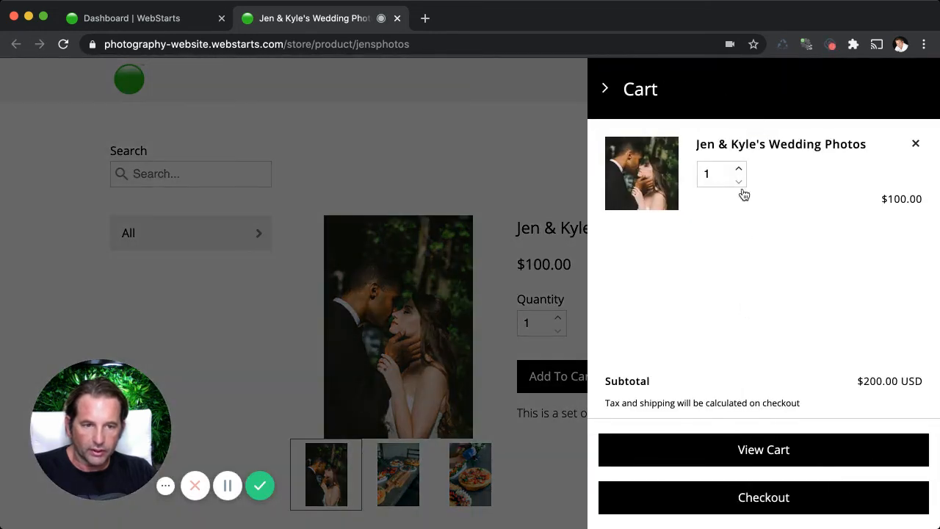
pyautogui.click(753, 494)
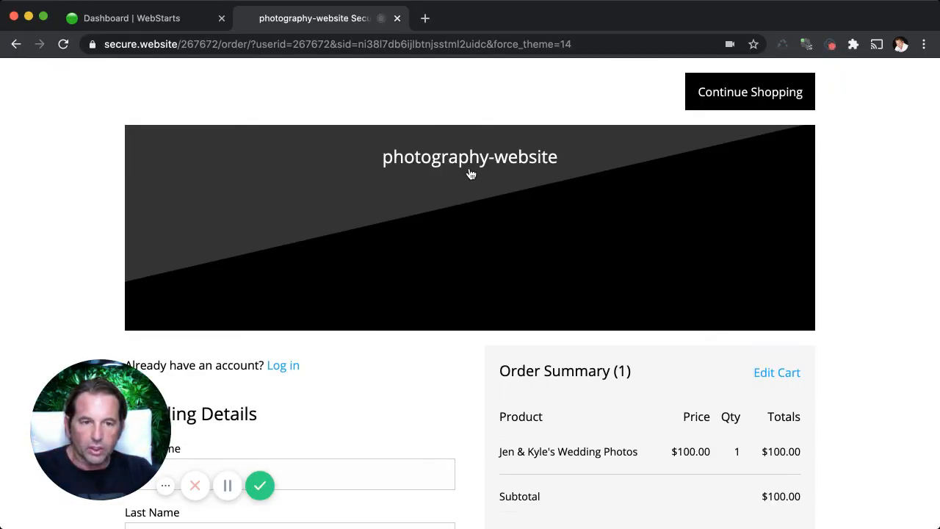
pyautogui.click(181, 19)
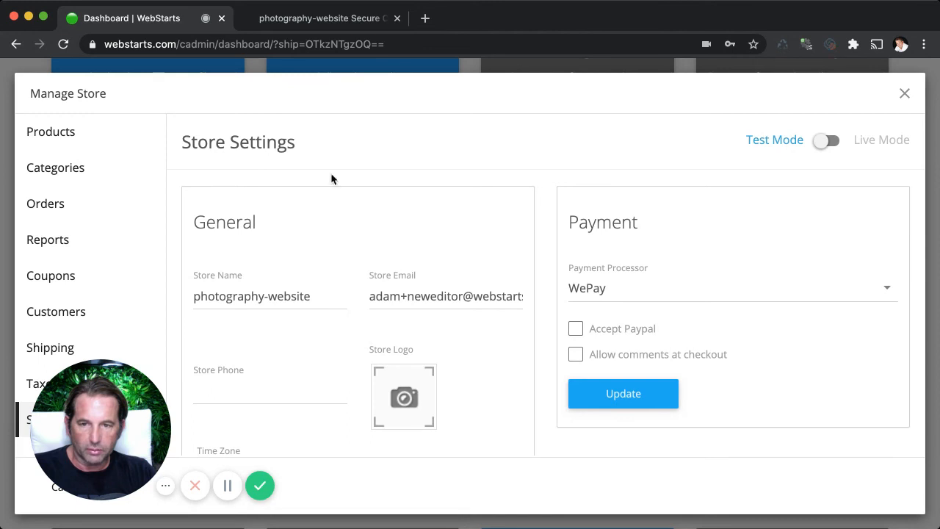
pyautogui.click(336, 19)
# Enter the customer's first name, last name and email address in the checkout billing details.
pyautogui.scroll(-1, 404, 375)
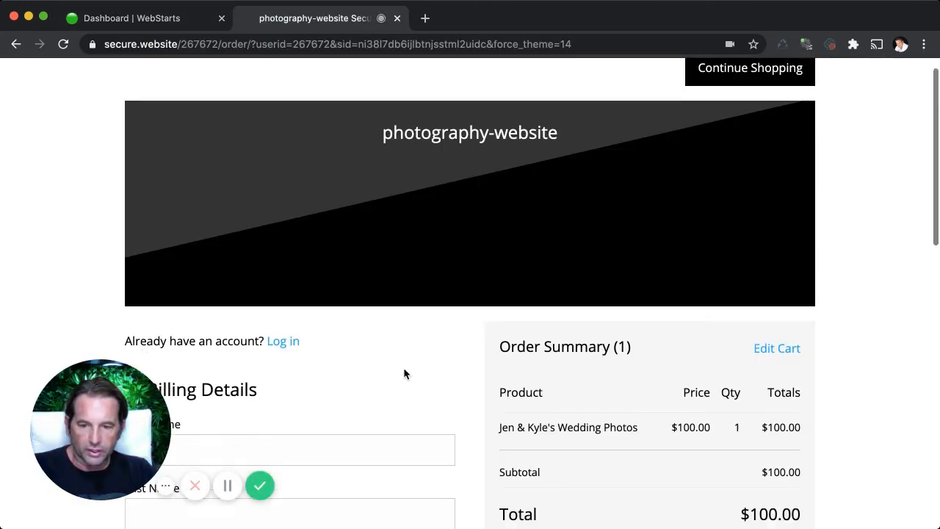
pyautogui.scroll(-4, 404, 375)
pyautogui.click(260, 282)
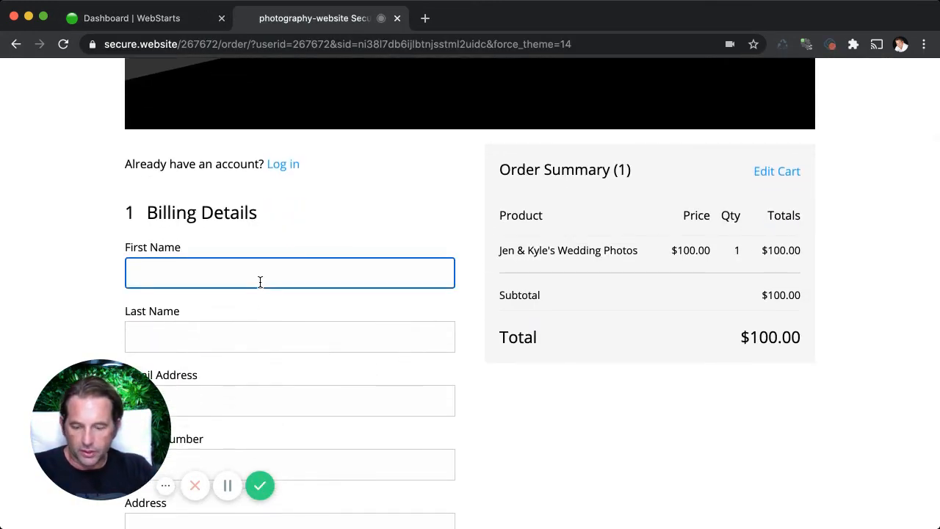
pyautogui.press('Tab')
pyautogui.press('Tab')
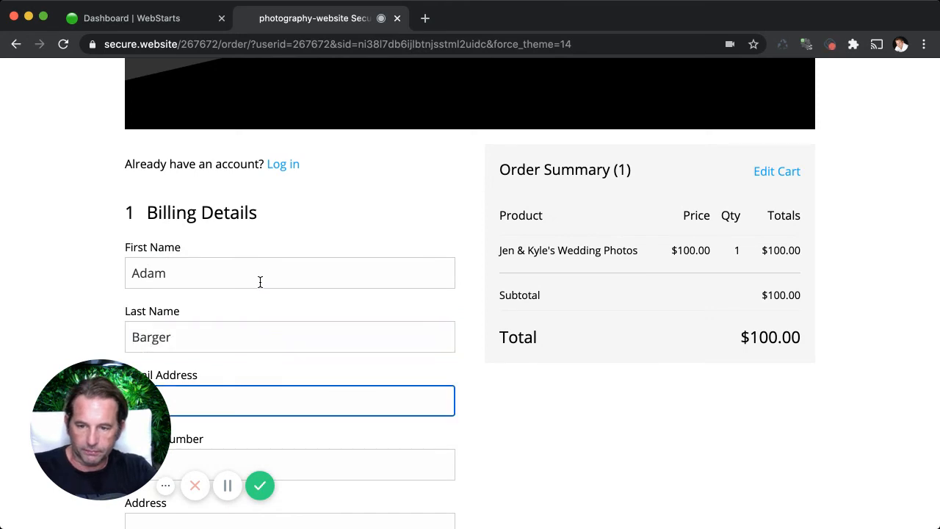
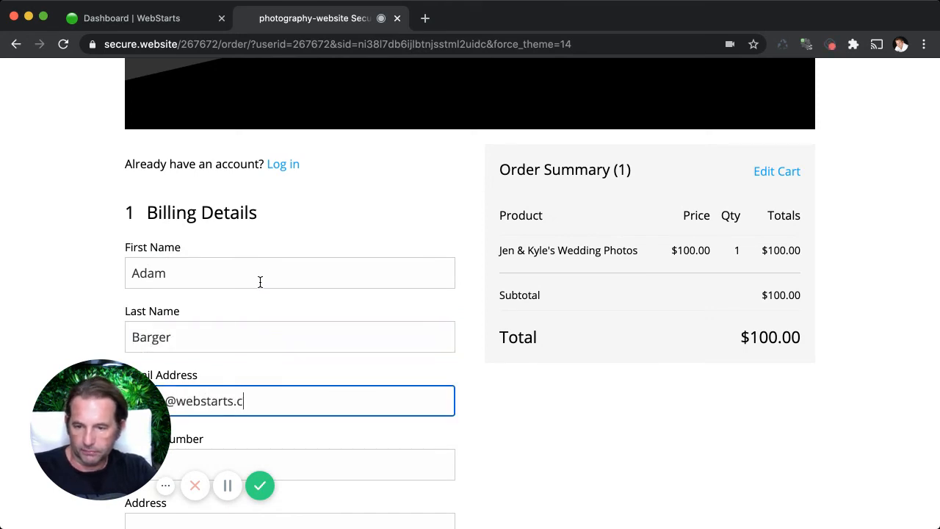
# Fill in the customer's phone number, street address, city and postal code in the checkout billing details.
pyautogui.scroll(-4, 286, 398)
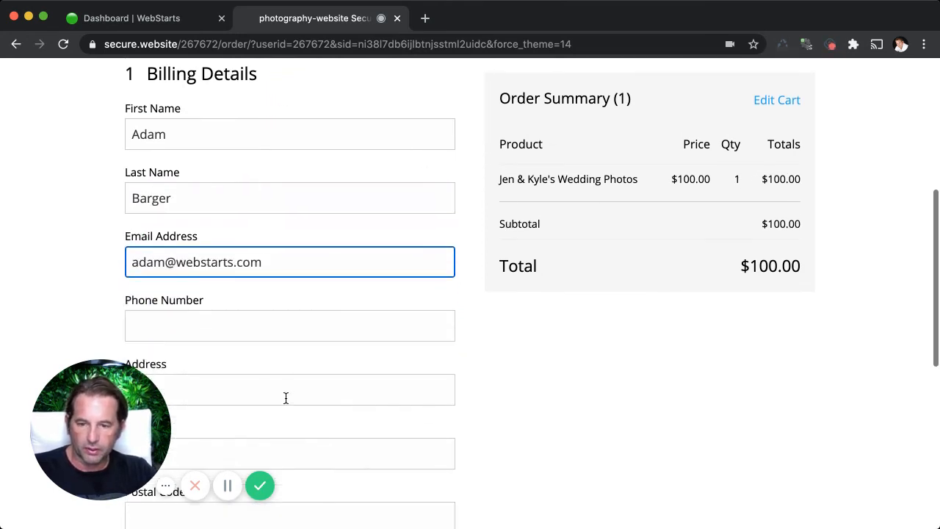
pyautogui.click(272, 324)
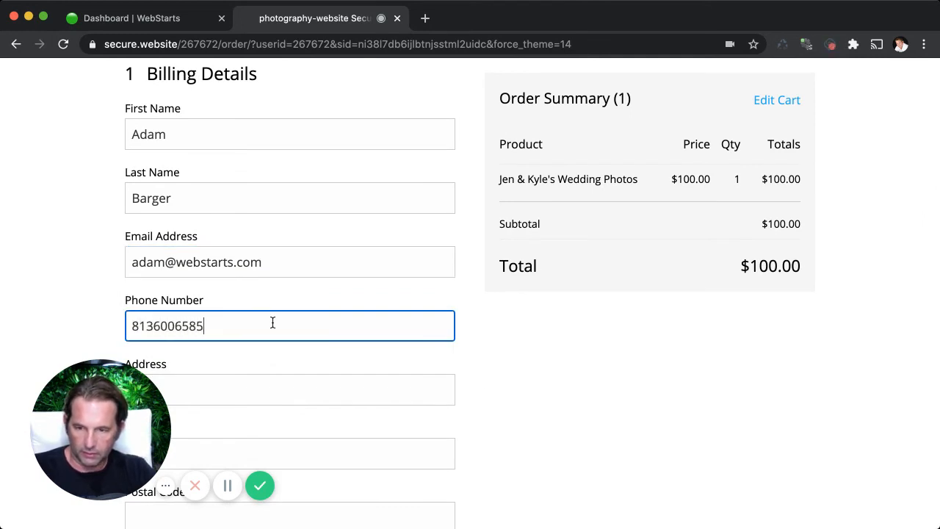
pyautogui.scroll(-2, 514, 354)
pyautogui.click(281, 304)
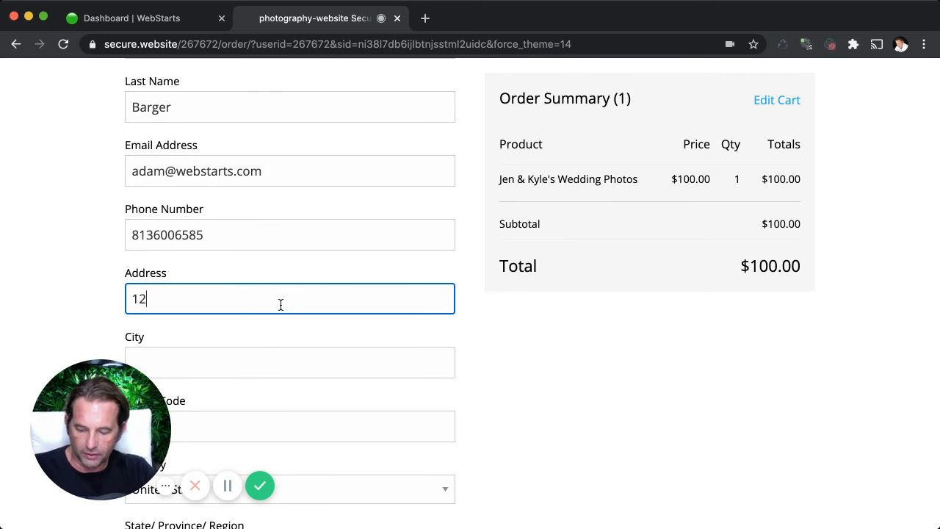
pyautogui.click(325, 357)
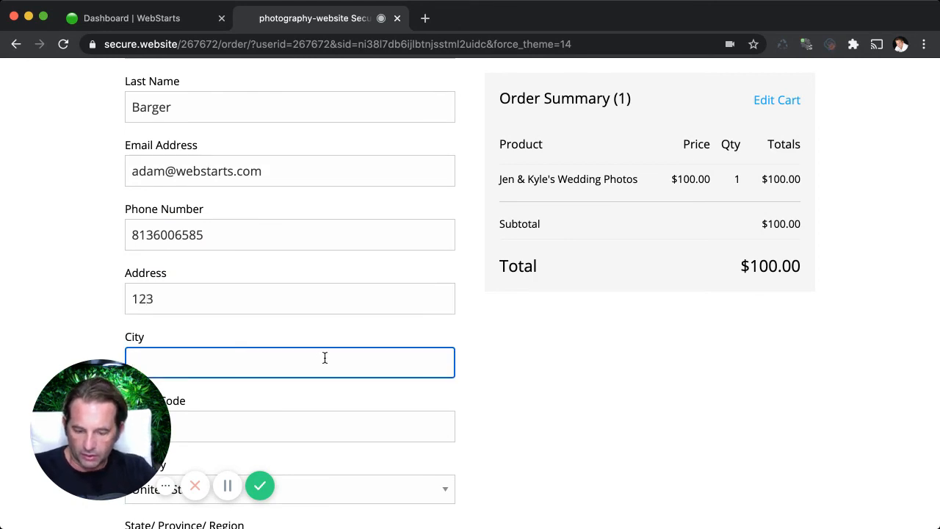
pyautogui.press('Tab')
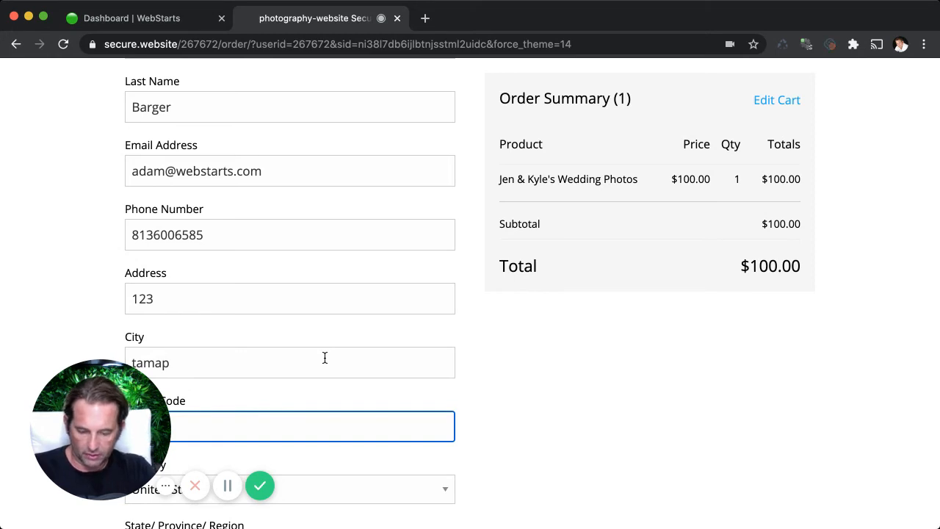
pyautogui.write('33610')
# Set the billing state to Florida with the country left as United States, and continue to the payment section.
pyautogui.scroll(-5, 426, 325)
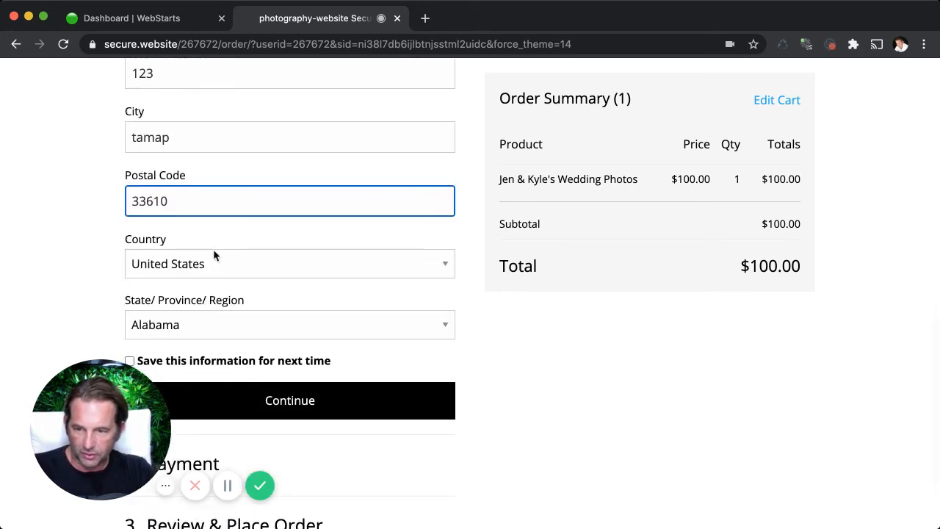
pyautogui.click(243, 314)
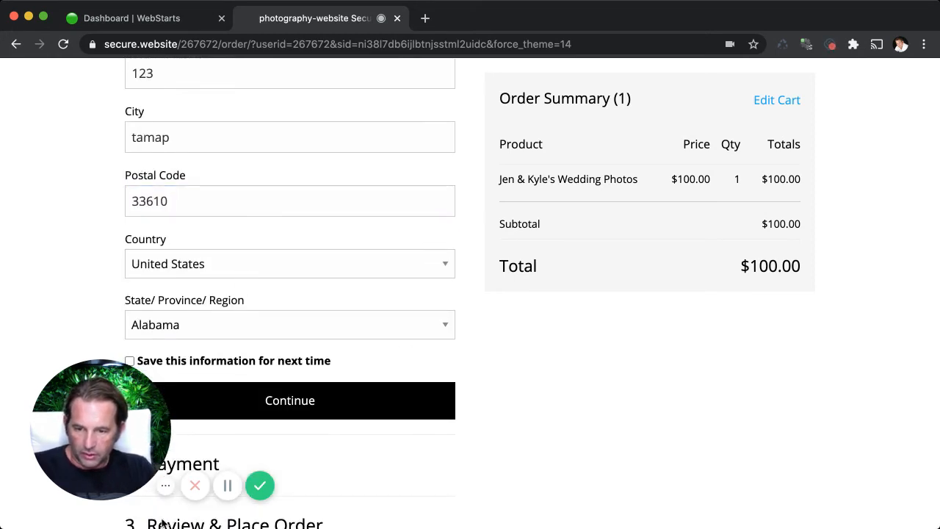
pyautogui.press('f')
pyautogui.click(257, 400)
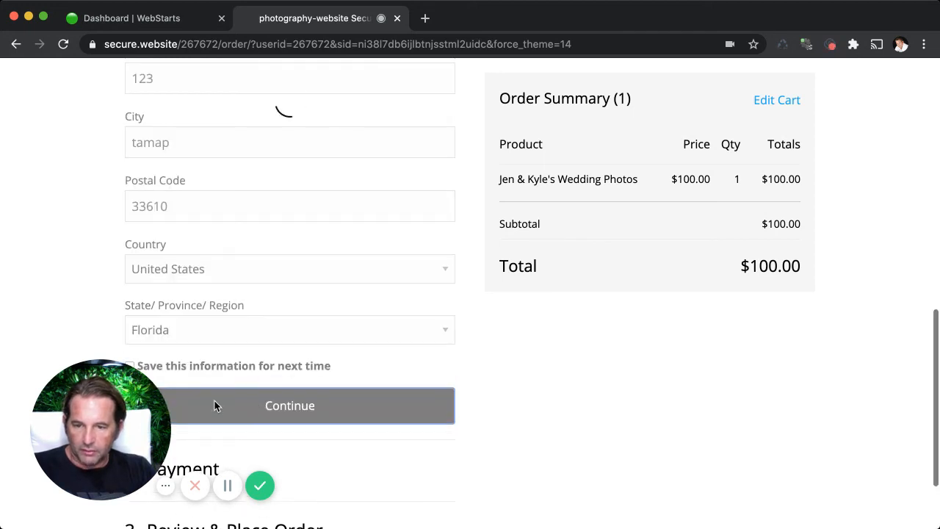
# Enter the test card number, expiration date and security code in the payment section and continue to the order review.
pyautogui.scroll(-2, 220, 397)
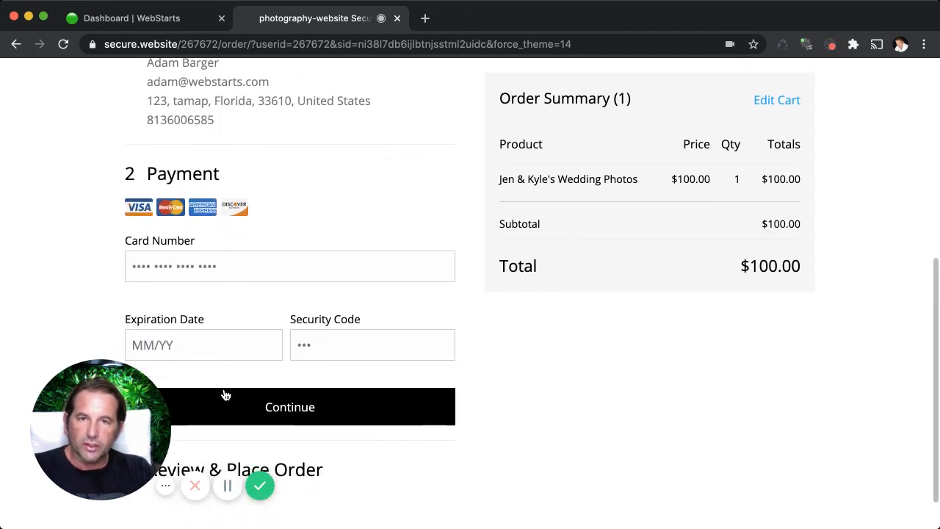
pyautogui.scroll(-1, 226, 396)
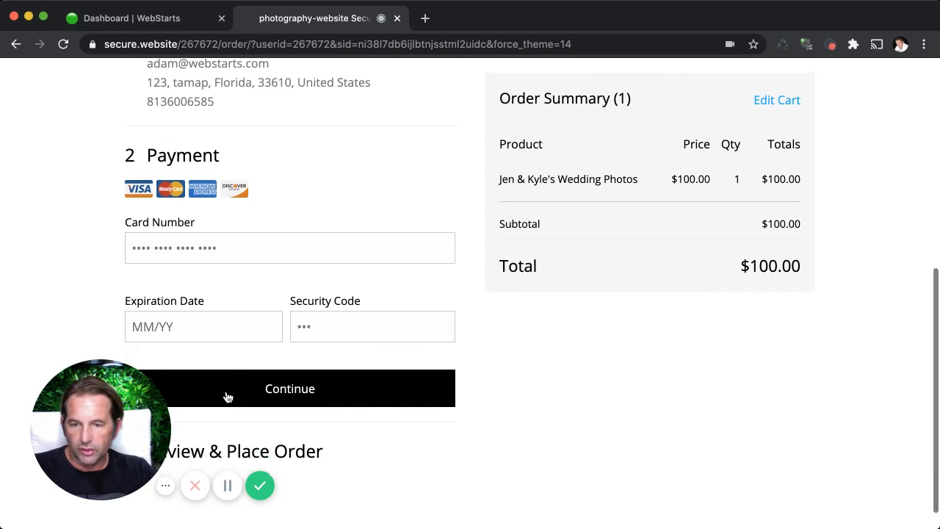
pyautogui.click(245, 254)
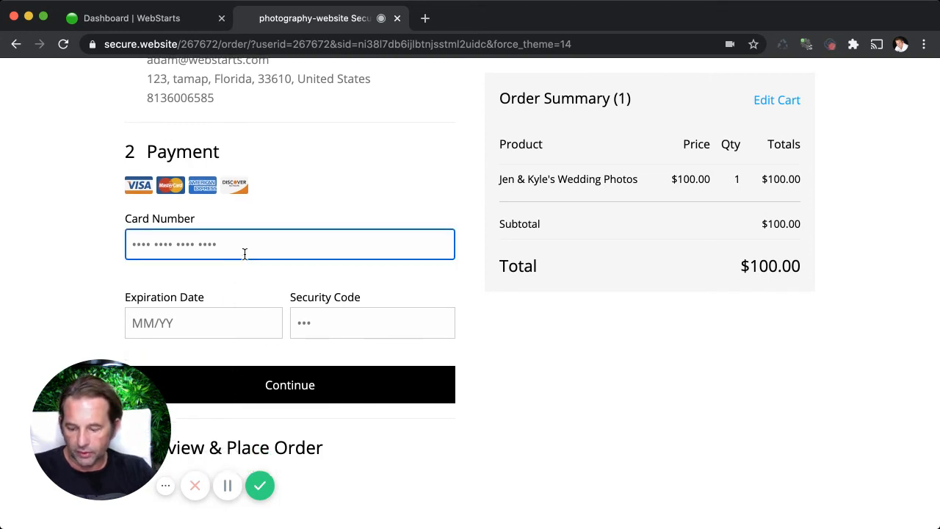
pyautogui.write('4242 4242 4242 4242')
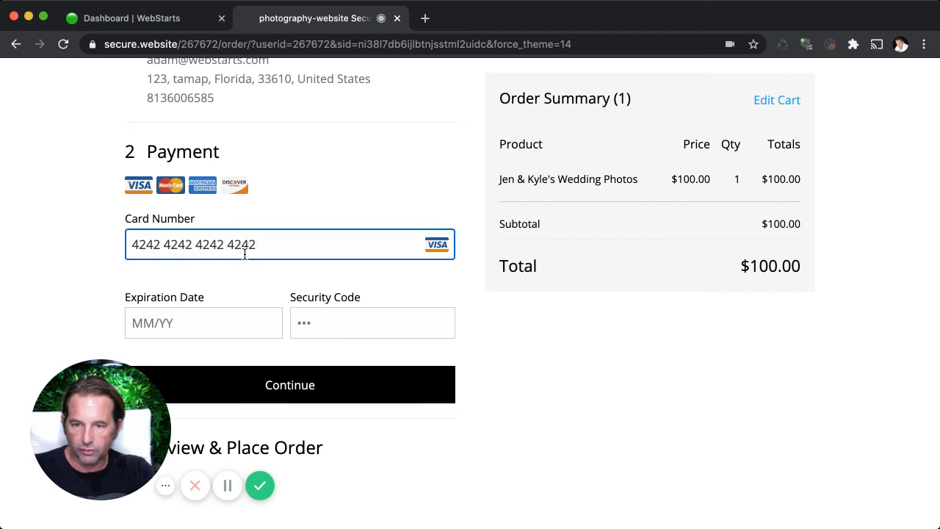
pyautogui.click(226, 320)
pyautogui.write('11/')
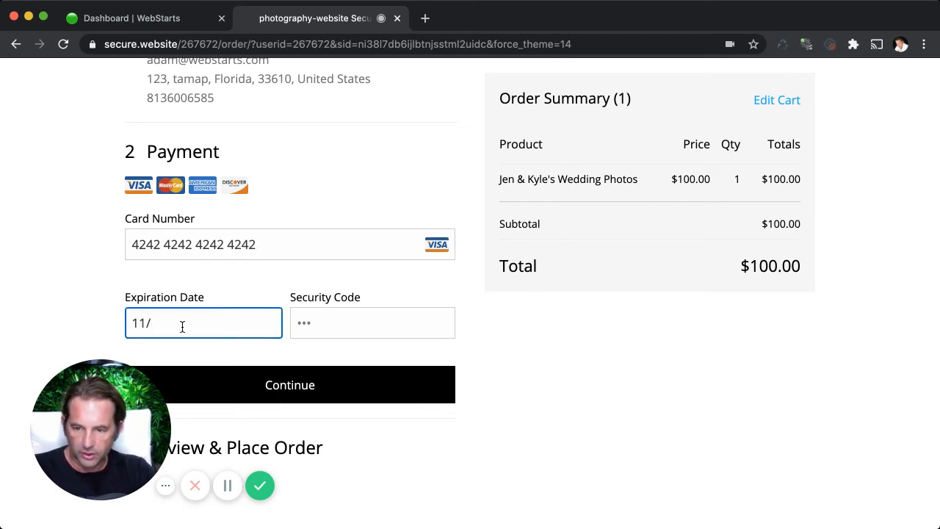
pyautogui.write('22')
pyautogui.click(380, 321)
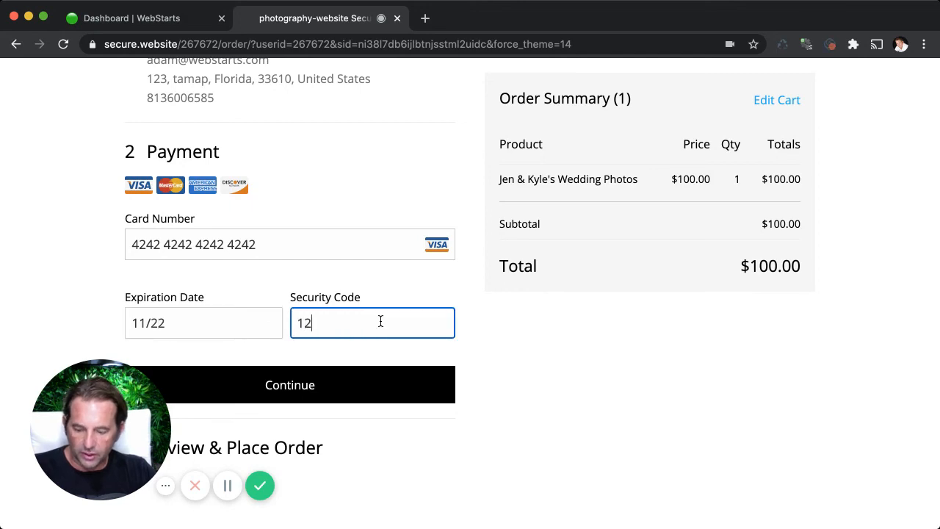
pyautogui.click(363, 398)
# Place the order for the wedding album and download the purchased photos from the order confirmation page.
pyautogui.scroll(-2, 367, 393)
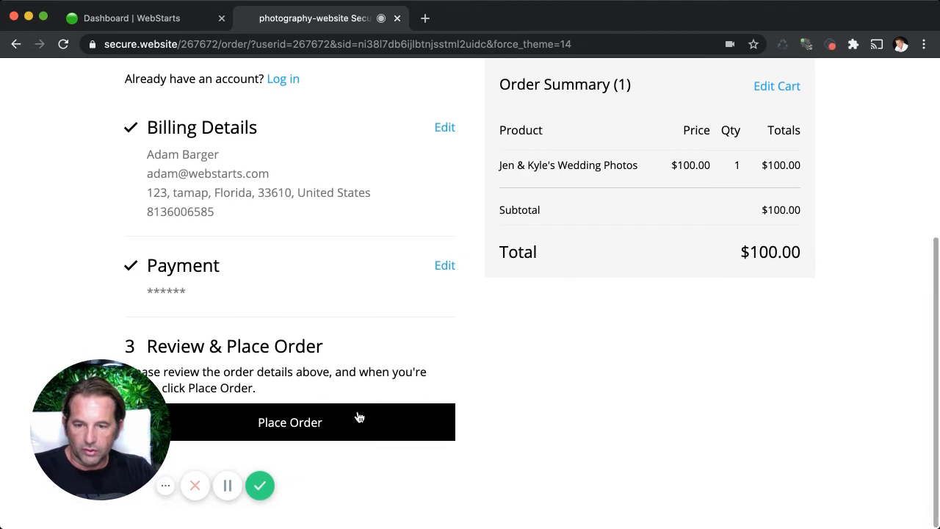
pyautogui.click(353, 424)
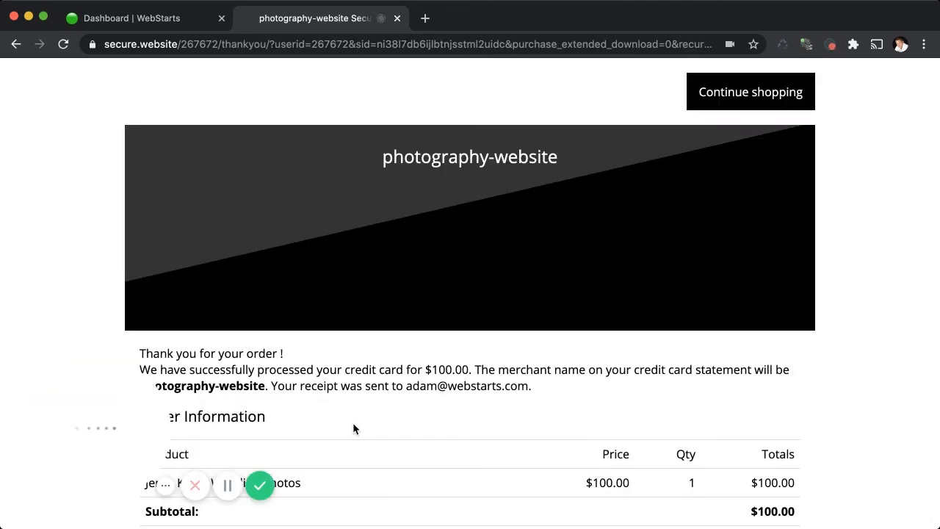
pyautogui.scroll(-5, 352, 422)
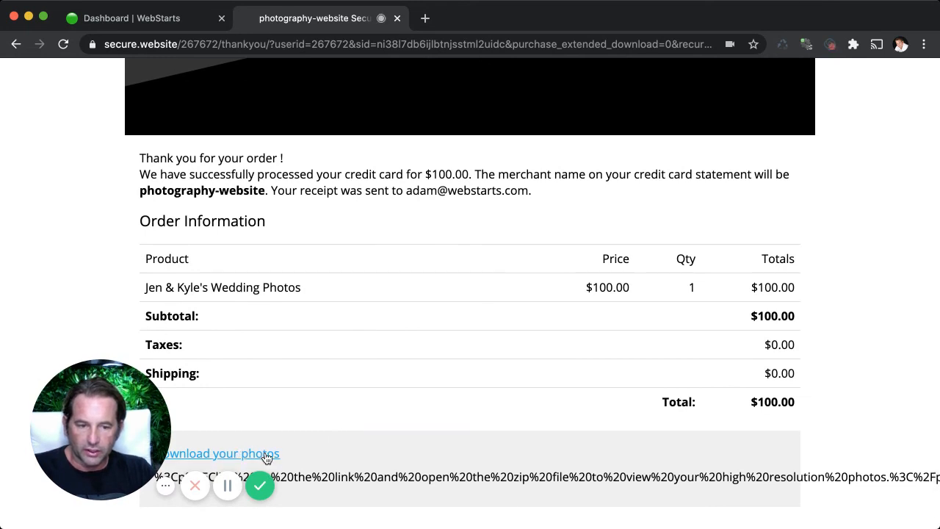
pyautogui.click(259, 456)
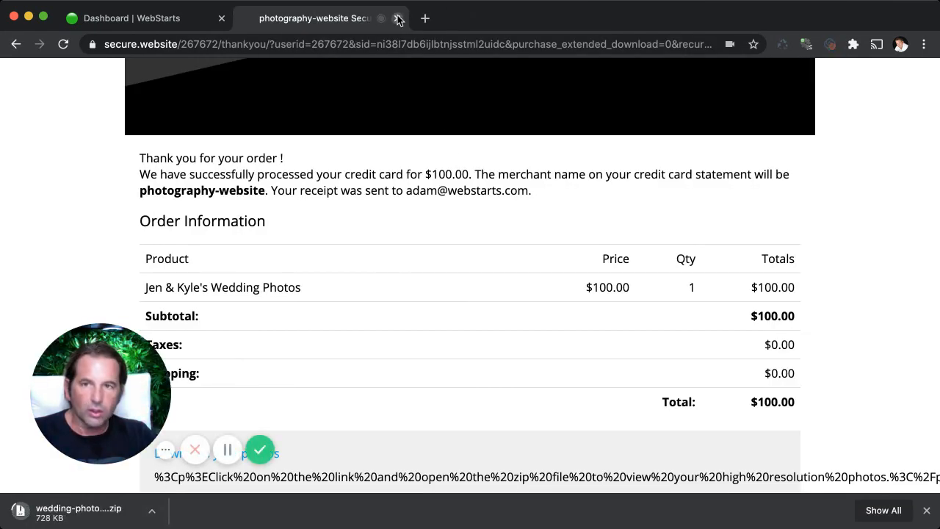
# Look over the order confirmation while the photo zip file downloads, and dismiss the browser's downloads bar.
pyautogui.moveTo(124, 422)
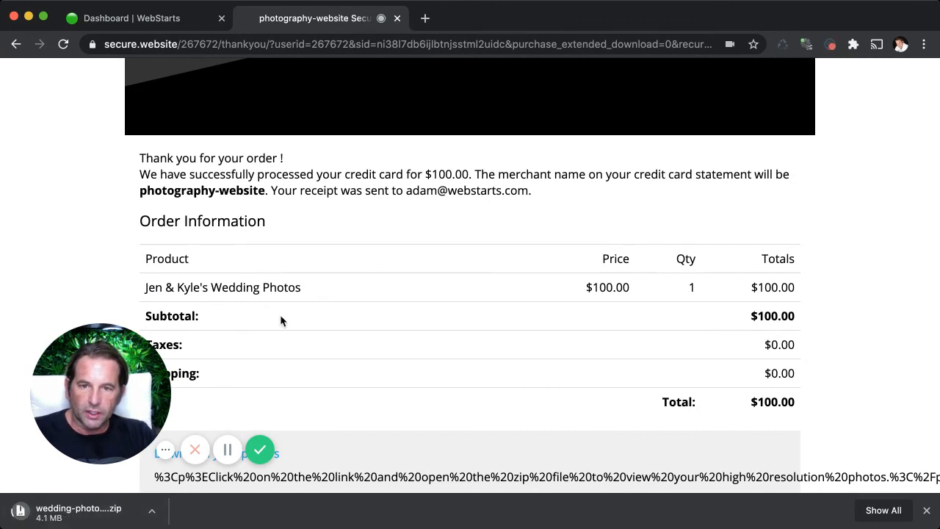
pyautogui.scroll(1, 385, 139)
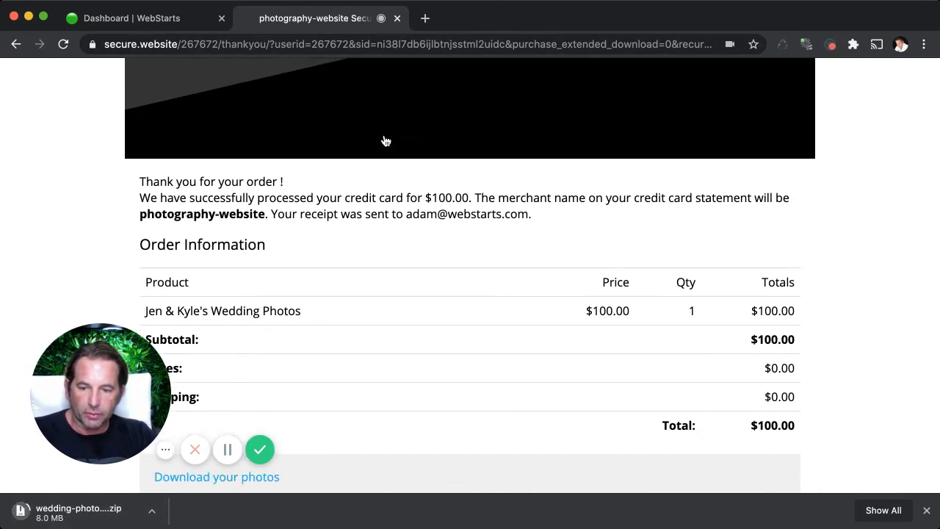
pyautogui.scroll(5, 375, 141)
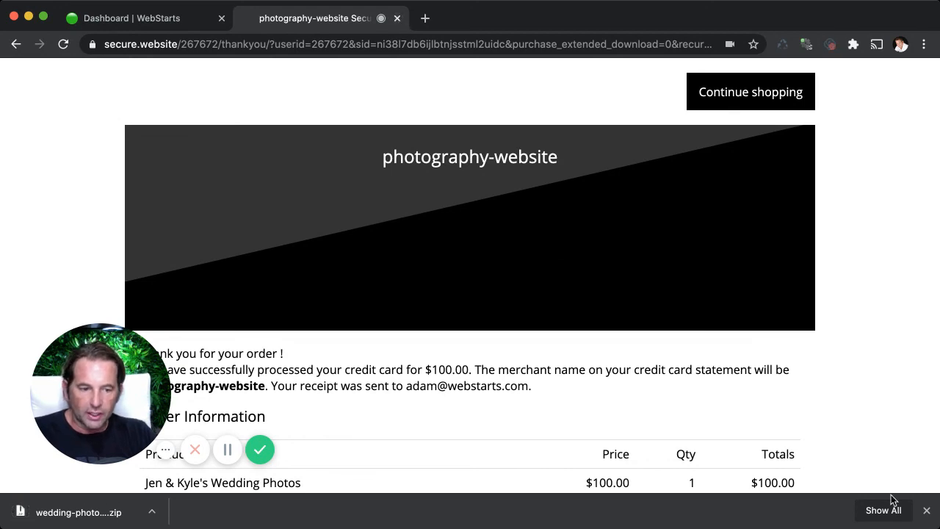
pyautogui.click(927, 510)
pyautogui.scroll(-3, 896, 492)
pyautogui.scroll(5, 889, 474)
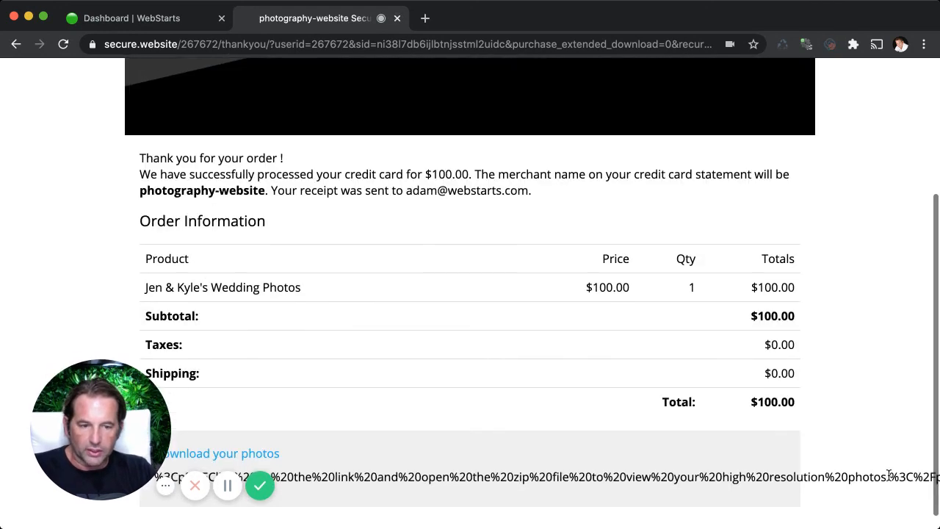